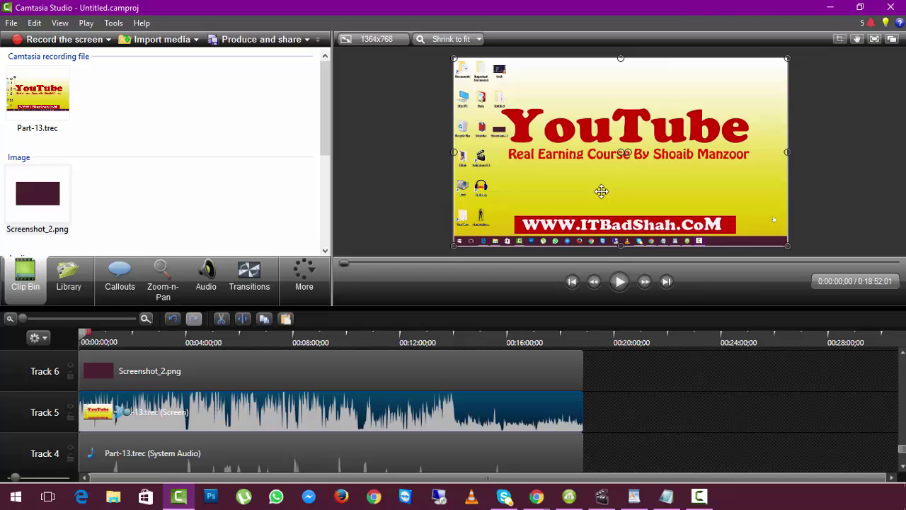
Delete all clips from every track of the timeline.
left_click(663, 383)
key("ctrl+a")
key("Delete")
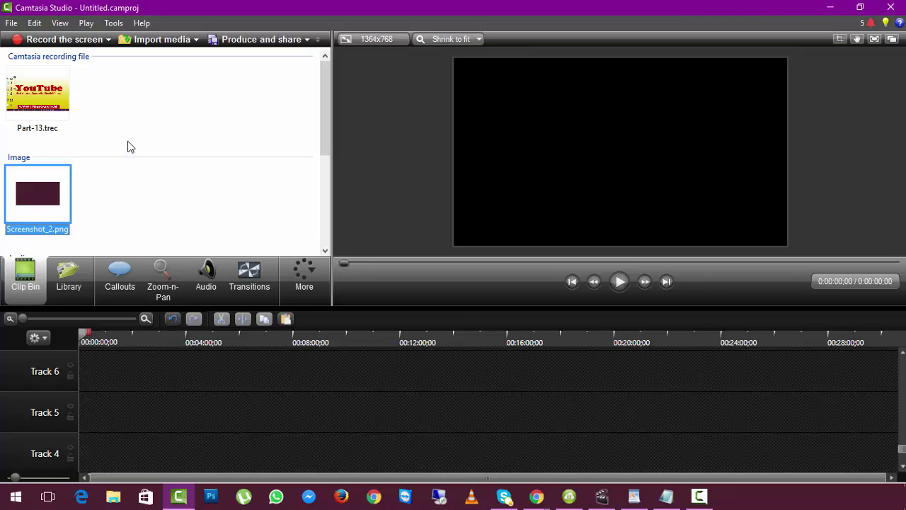
Remove the Part-13.trec recording from the Clip Bin.
left_click(47, 97)
right_click(47, 97)
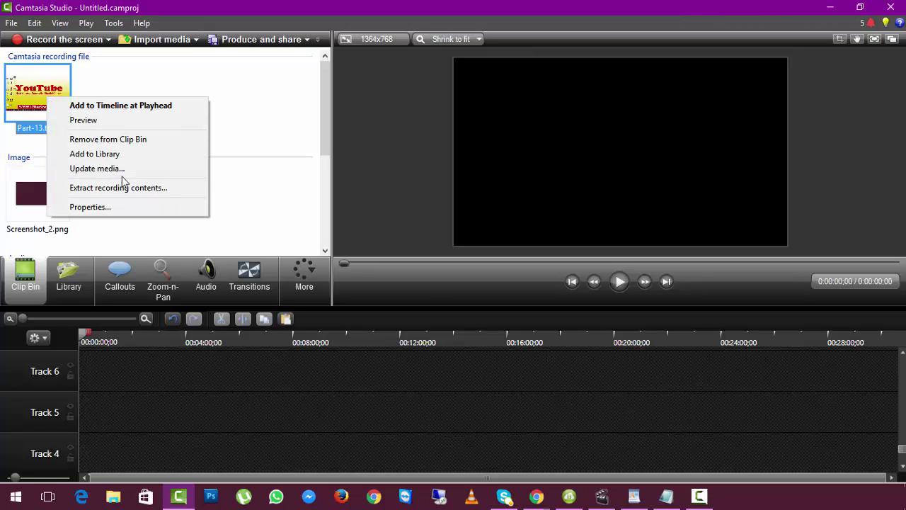
left_click(109, 141)
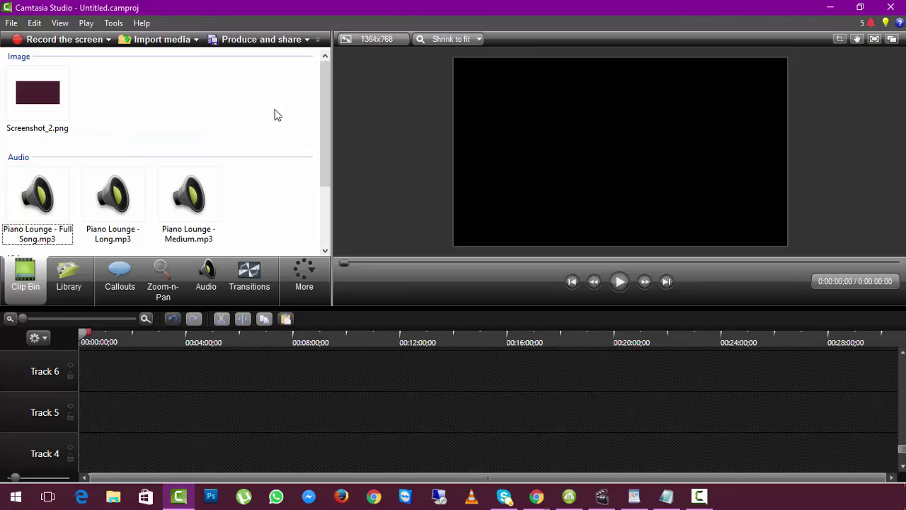
Switch to the desktop, play the john video briefly in the media player and close the player.
left_click(825, 7)
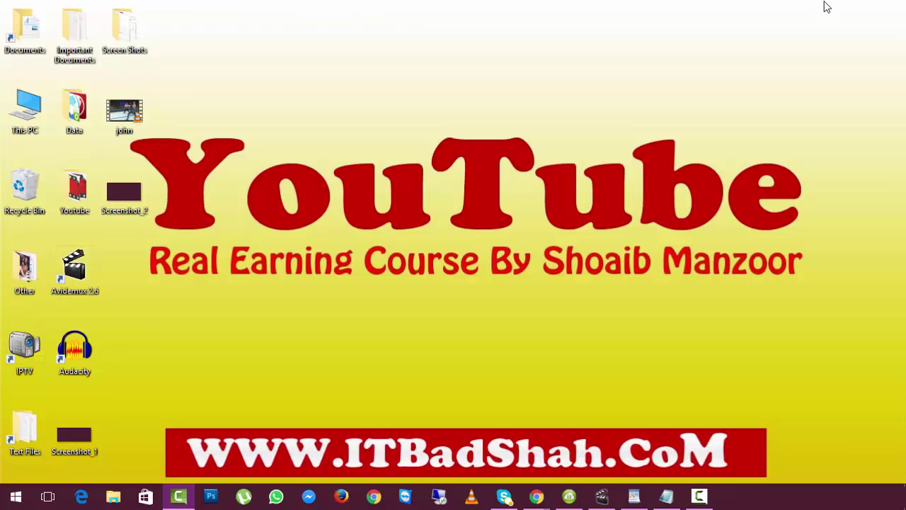
double_click(124, 129)
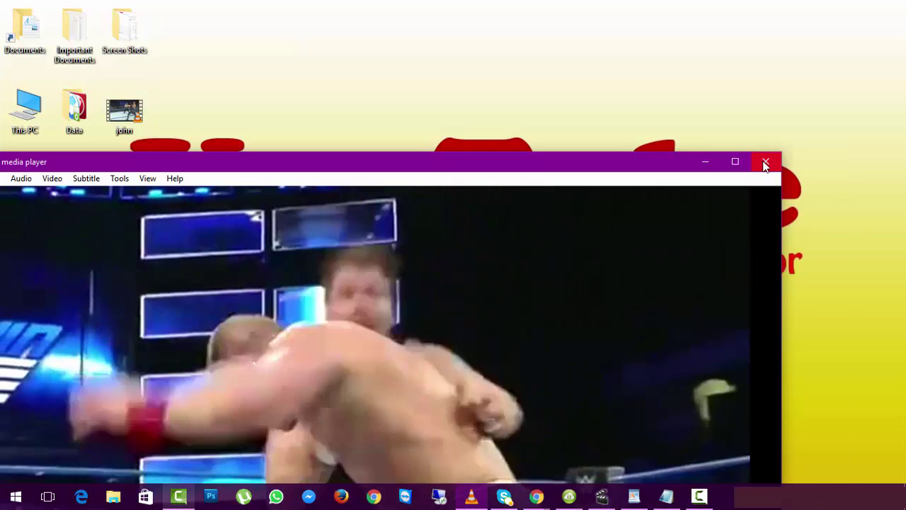
left_click(765, 160)
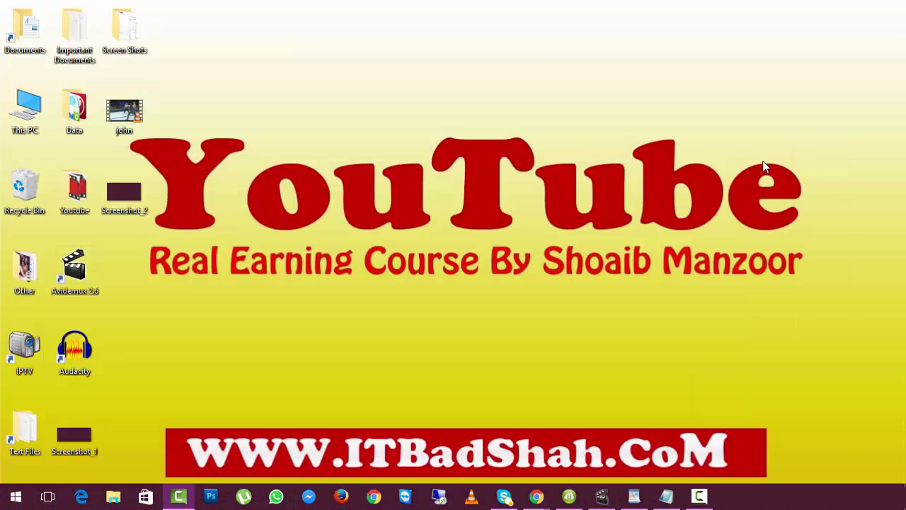
Open the Other folder on the desktop, play the wwe video to check it and close the media player.
double_click(26, 273)
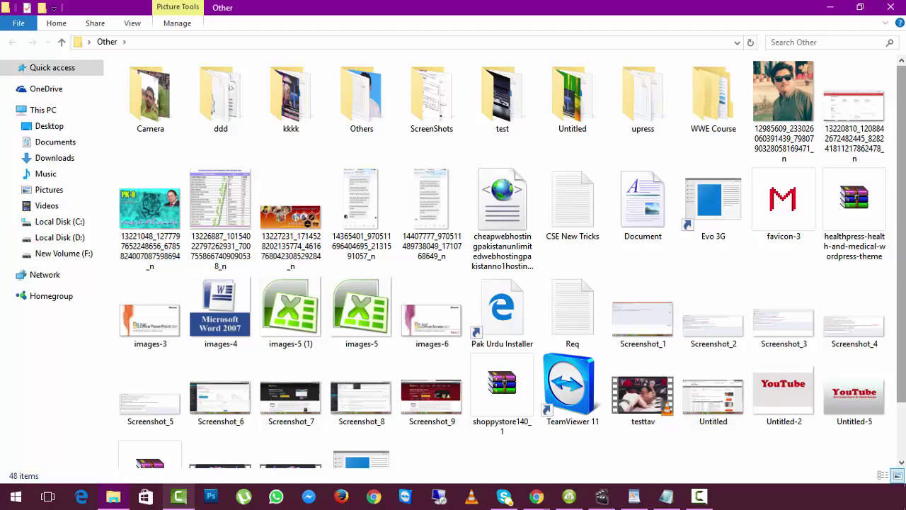
scroll(901, 233, "down", 1)
scroll(512, 262, "down", 2)
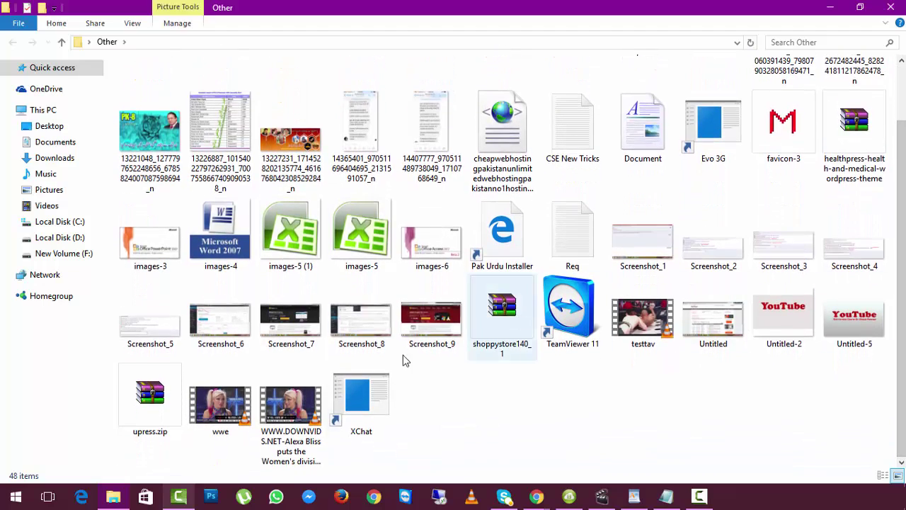
double_click(237, 401)
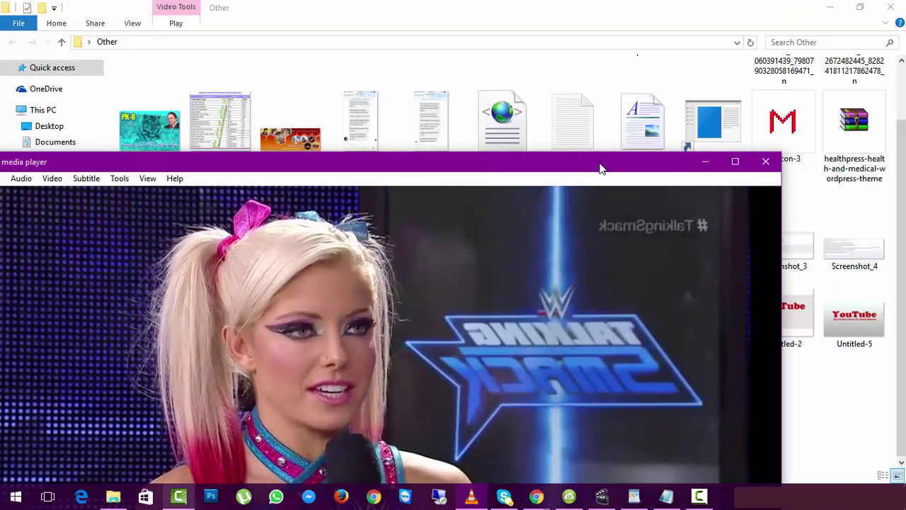
left_click_drag(600, 163, 671, 43)
left_click(837, 36)
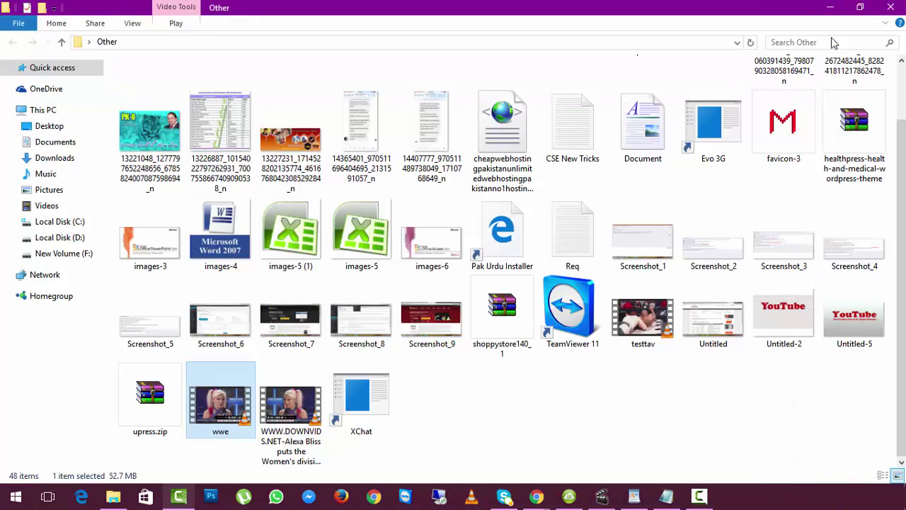
Bring the wwe video into Camtasia Studio and place wwe.avi at the very start of Track 6.
left_click_drag(233, 412, 193, 129)
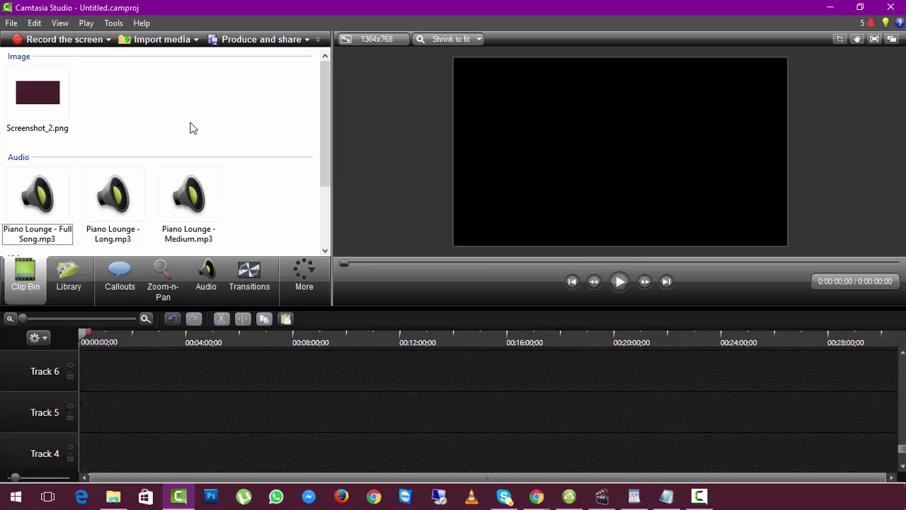
left_click(323, 210)
left_click_drag(189, 192, 114, 344)
left_click_drag(84, 376, 84, 375)
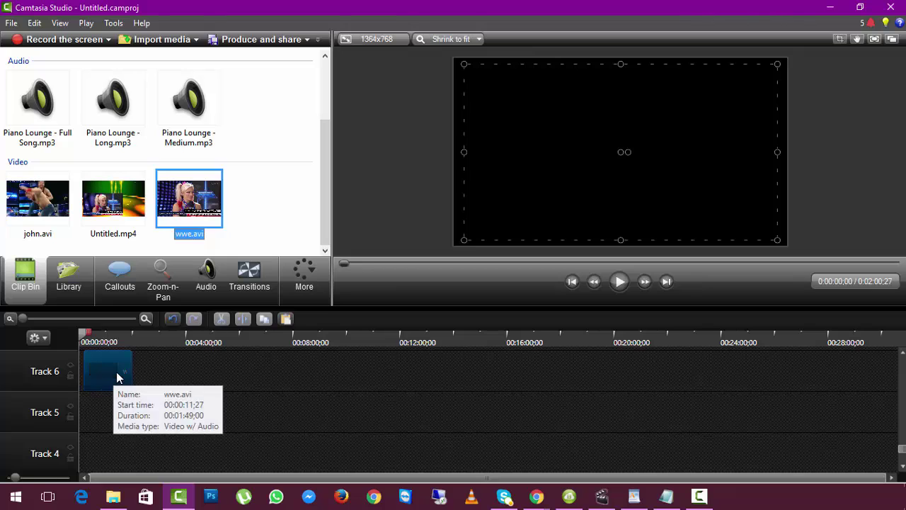
left_click_drag(31, 319, 70, 319)
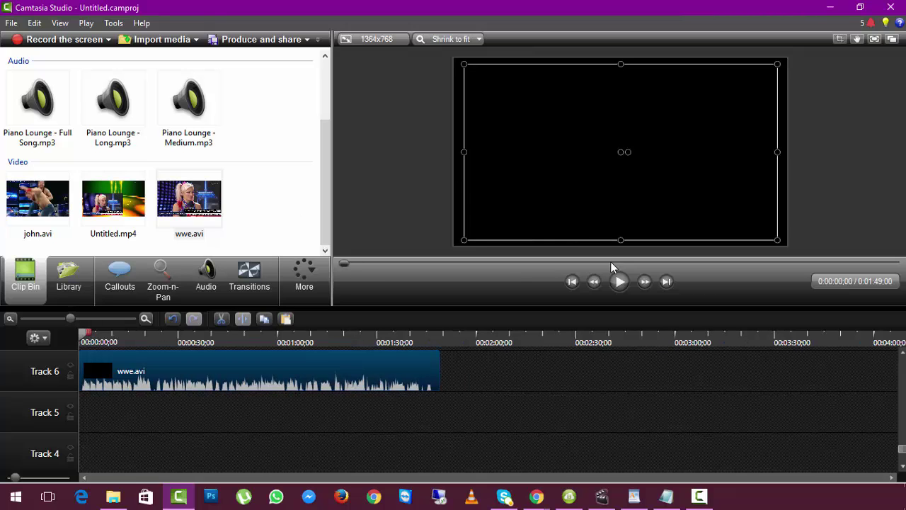
Play the opening seconds of wwe.avi and place Untitled.mp4 at the start of Track 5 beneath it.
left_click(620, 282)
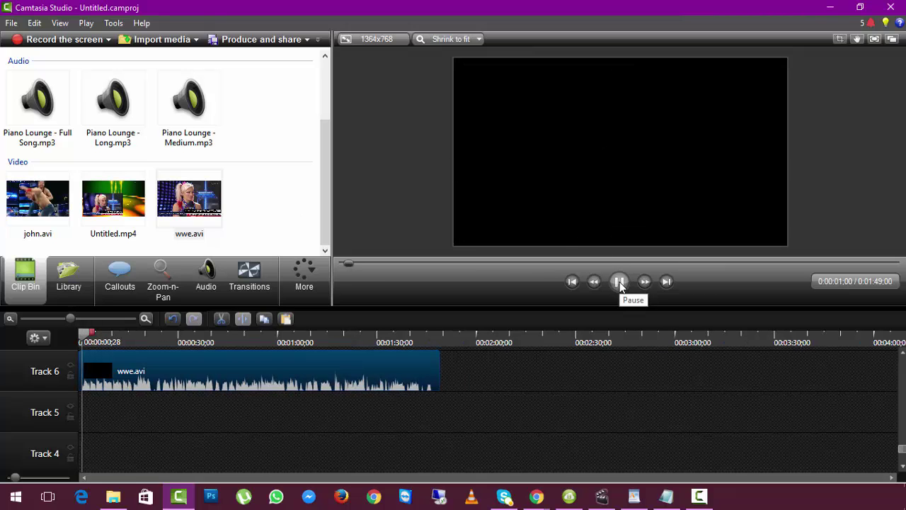
left_click(620, 282)
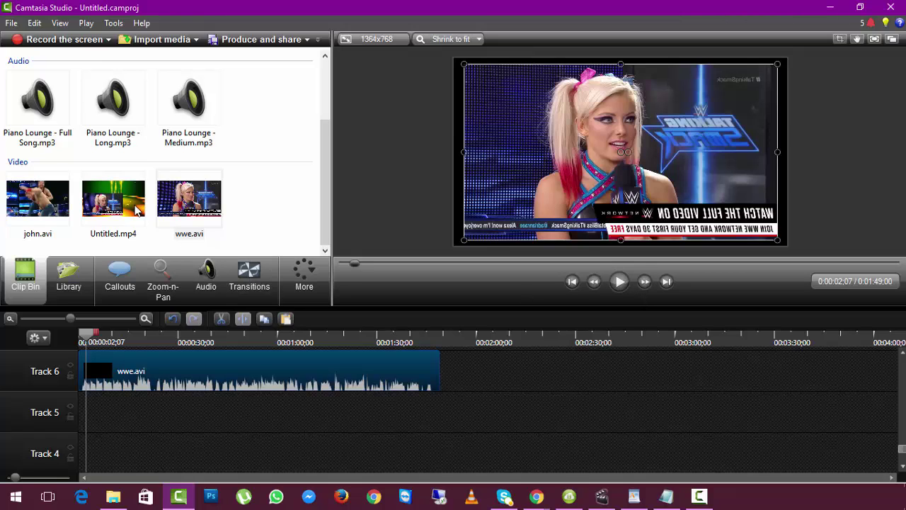
left_click_drag(134, 209, 136, 418)
left_click_drag(217, 412, 119, 414)
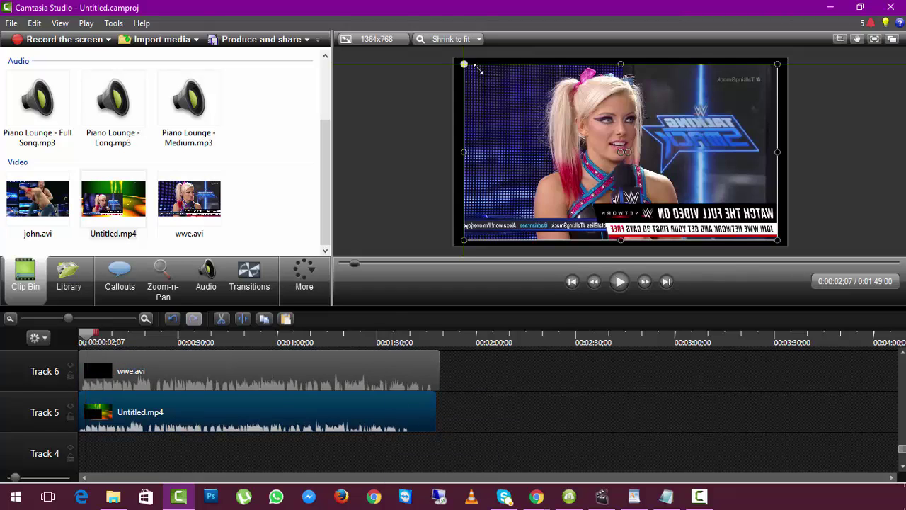
Enlarge the wwe.avi clip on the canvas so it fills the whole frame.
left_click(525, 95)
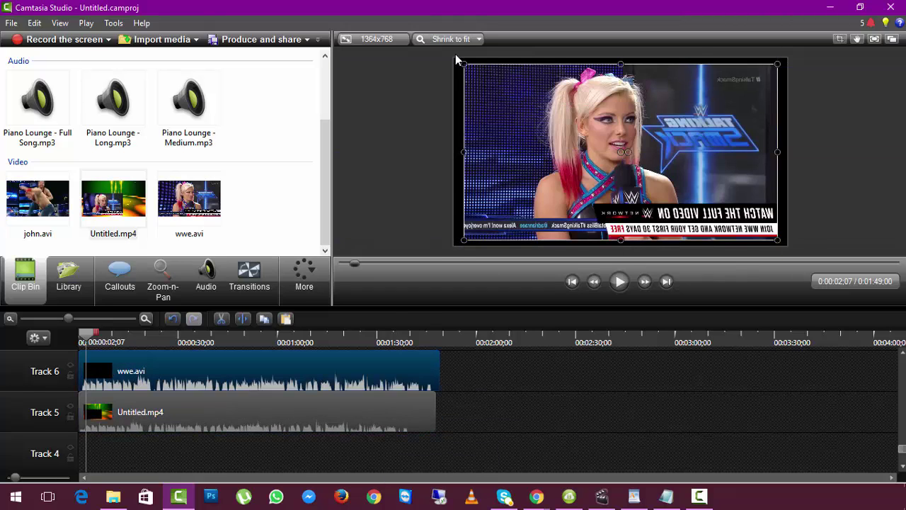
left_click_drag(463, 63, 453, 58)
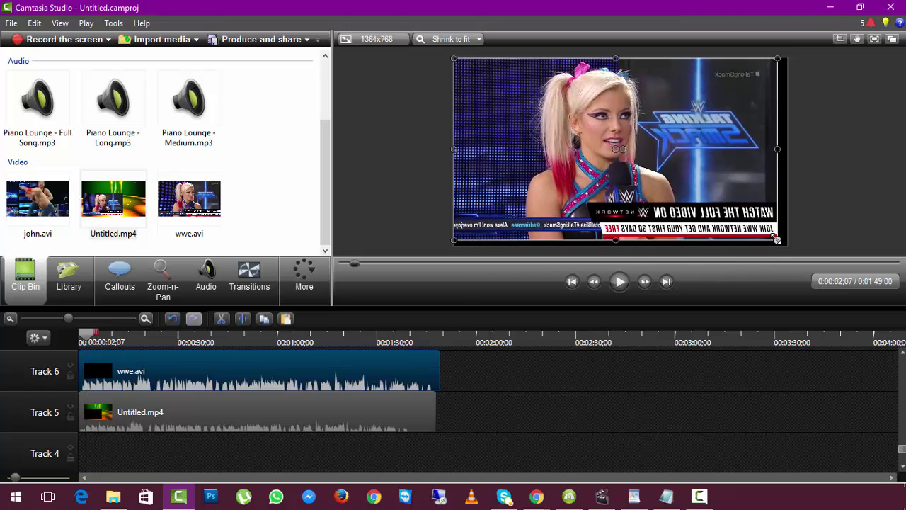
left_click_drag(777, 240, 791, 248)
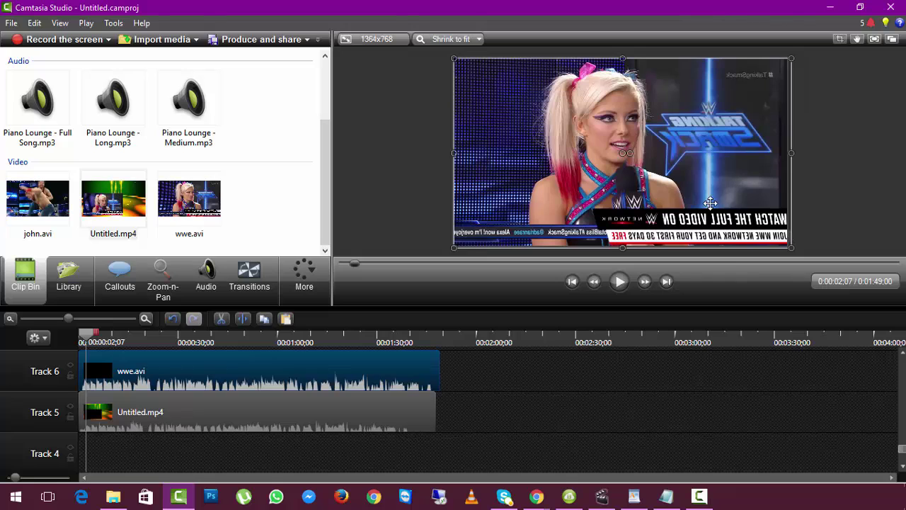
Move the wwe.avi clip out of the way on the canvas and enlarge Untitled.mp4 to fill the whole frame.
left_click(306, 417)
left_click_drag(630, 171, 643, 279)
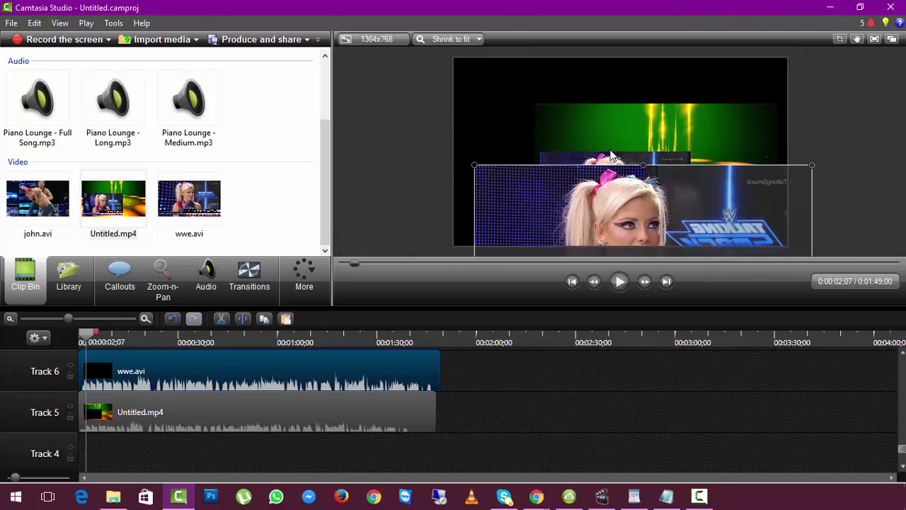
left_click(612, 155)
left_click_drag(536, 104, 454, 56)
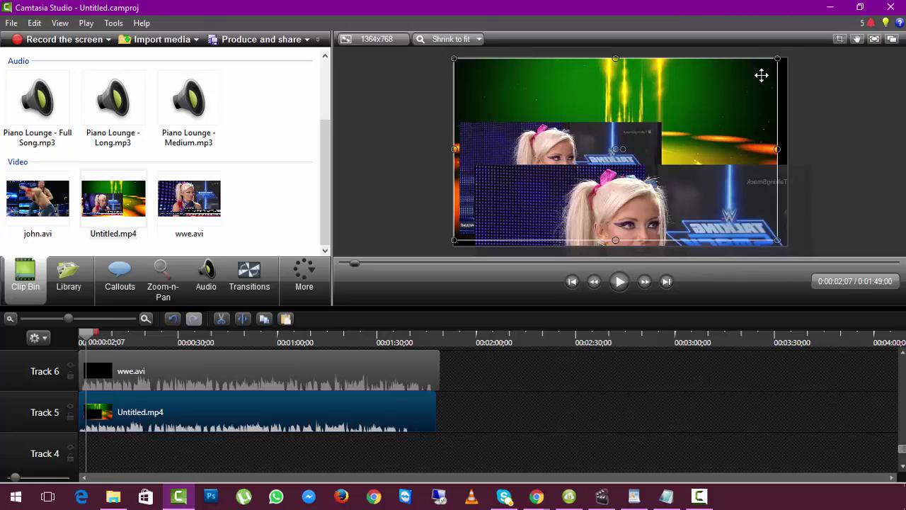
left_click_drag(774, 64, 786, 62)
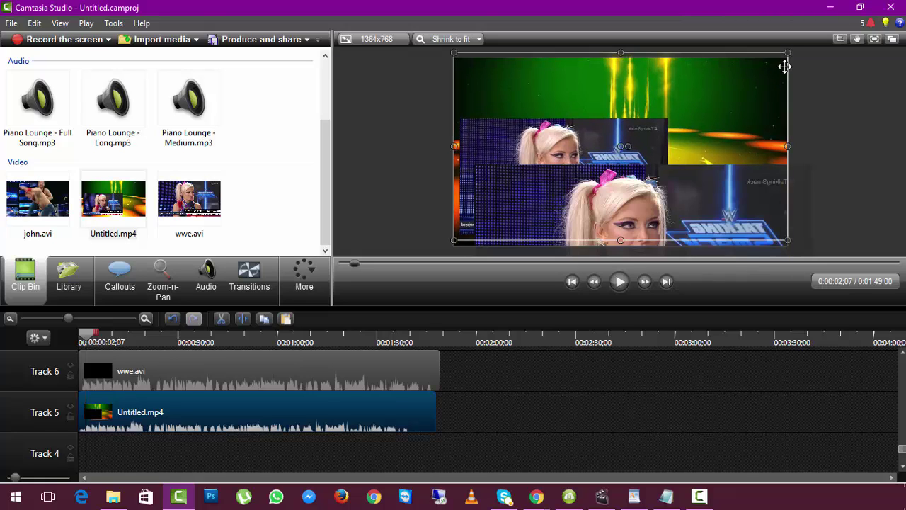
left_click_drag(698, 176, 689, 137)
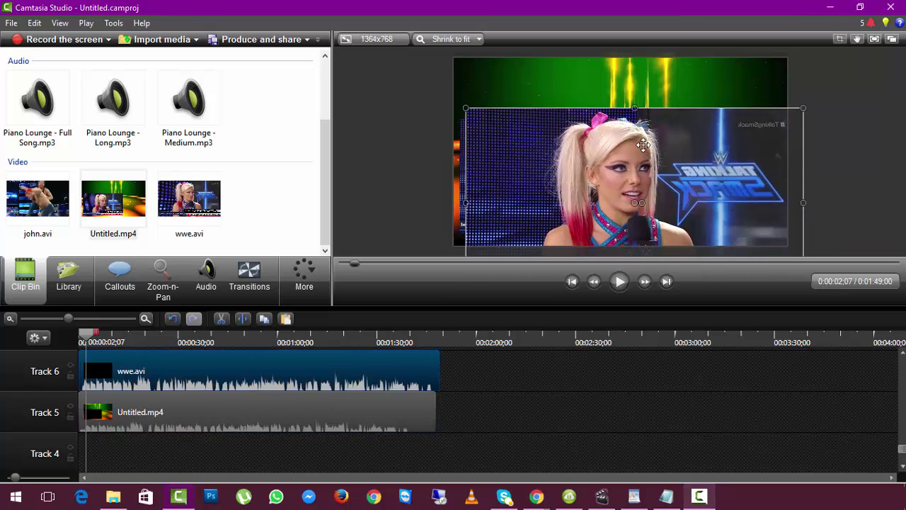
left_click_drag(723, 193, 699, 105)
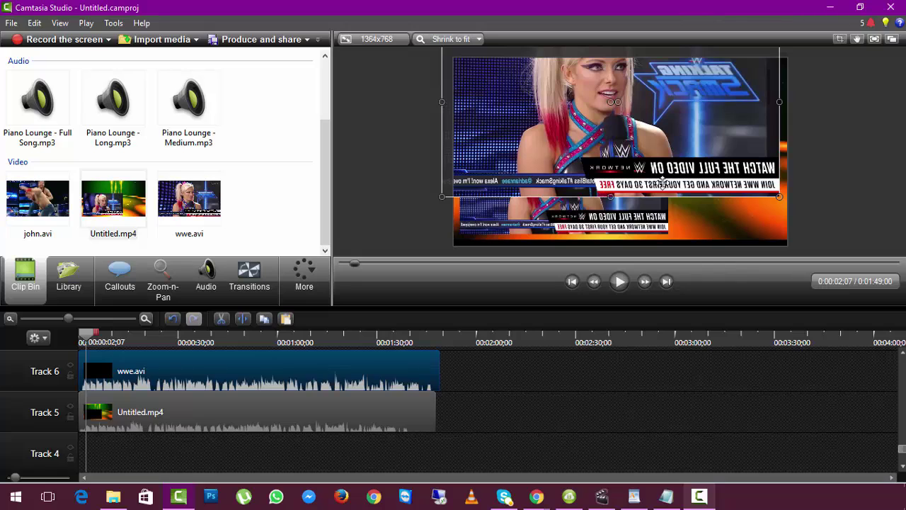
left_click(653, 232)
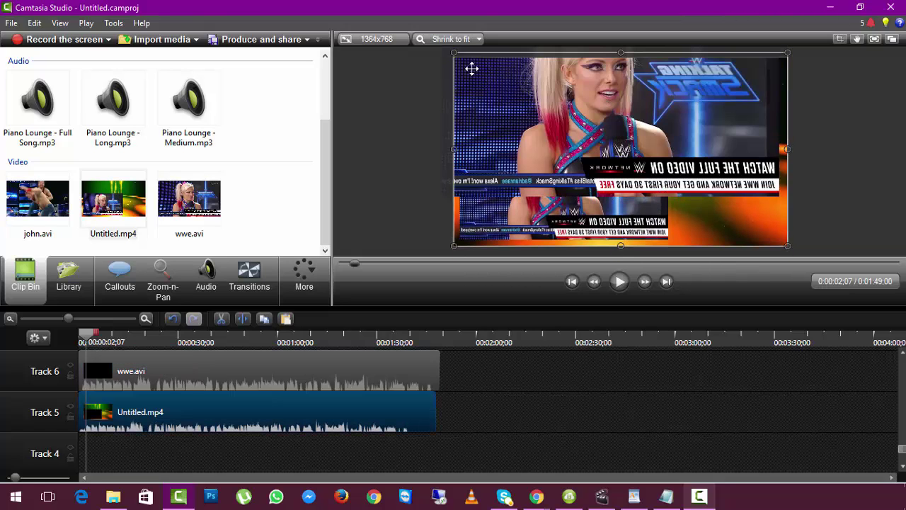
Resize and position wwe.avi over the inset video in Untitled.mp4, leaving a narrow border of the animated background around it.
left_click(521, 108)
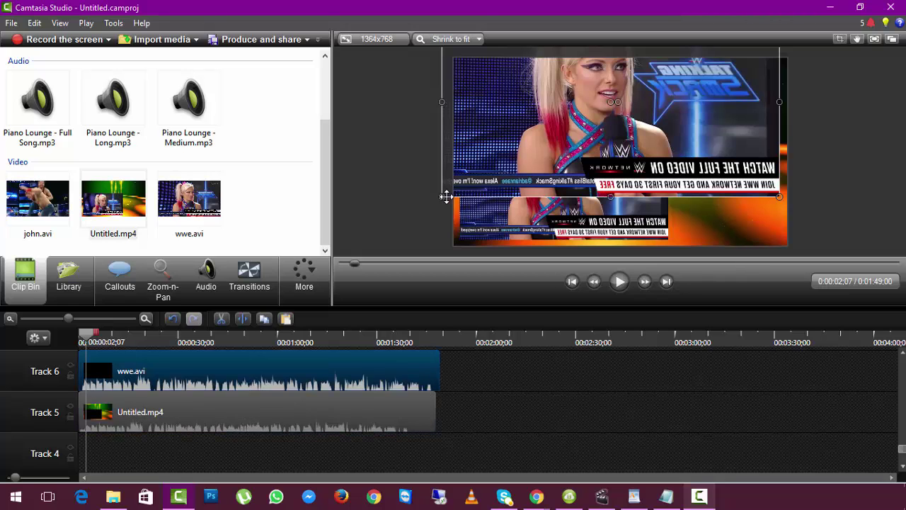
left_click_drag(442, 196, 550, 134)
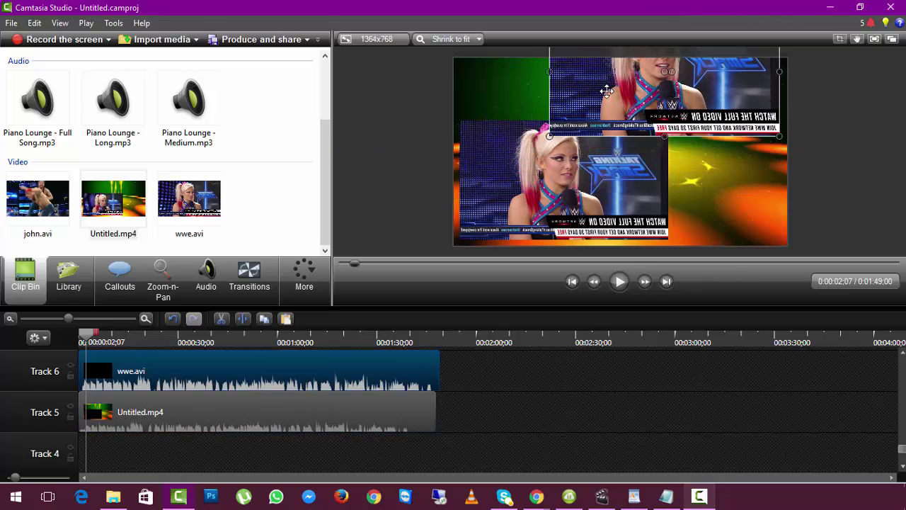
left_click_drag(606, 90, 519, 194)
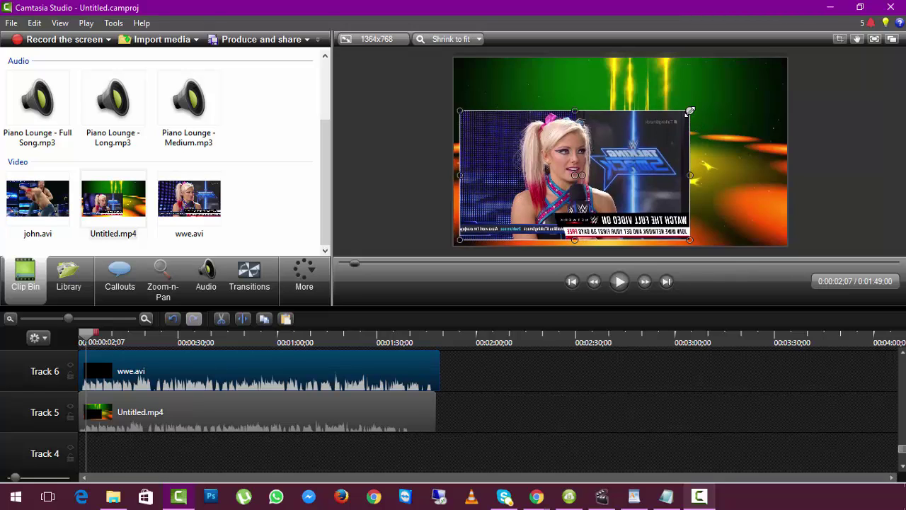
left_click_drag(690, 111, 756, 74)
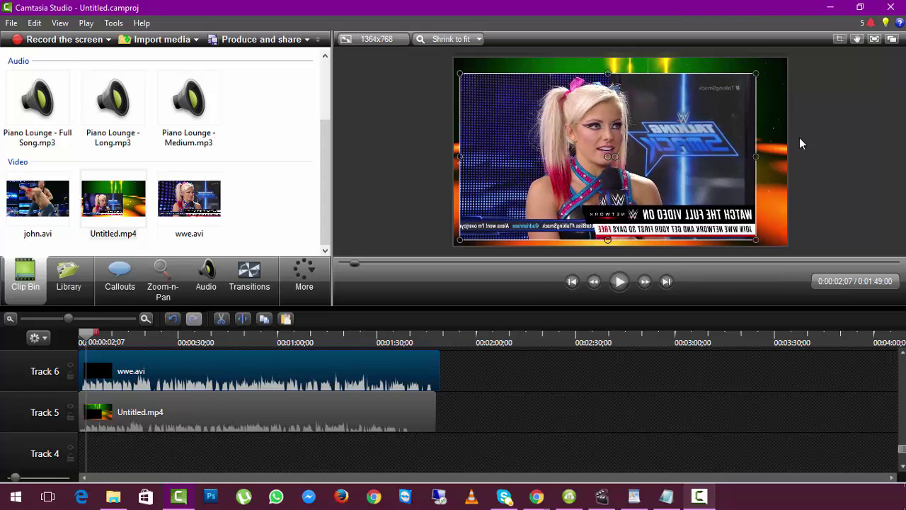
left_click(816, 153)
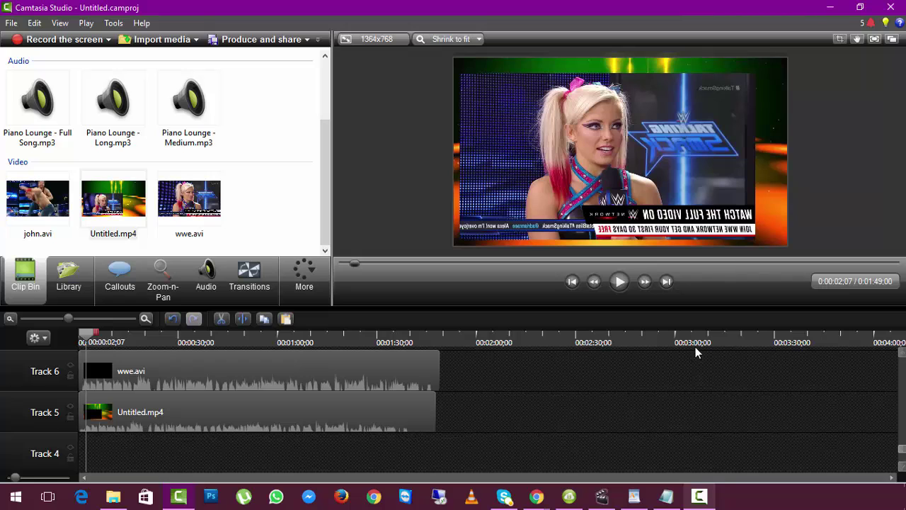
Play a few seconds of the layered video and inspect the wwe.avi and Untitled.mp4 clips on Tracks 6 and 5.
left_click(619, 282)
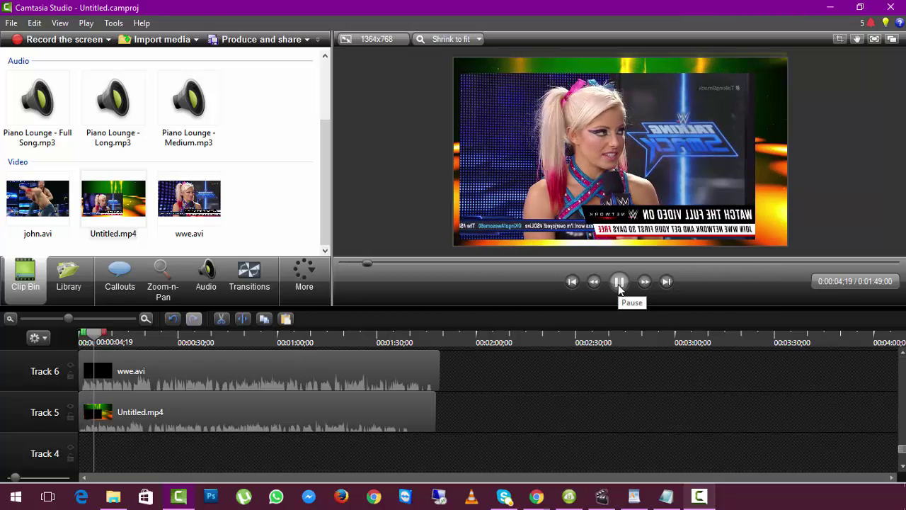
left_click(619, 283)
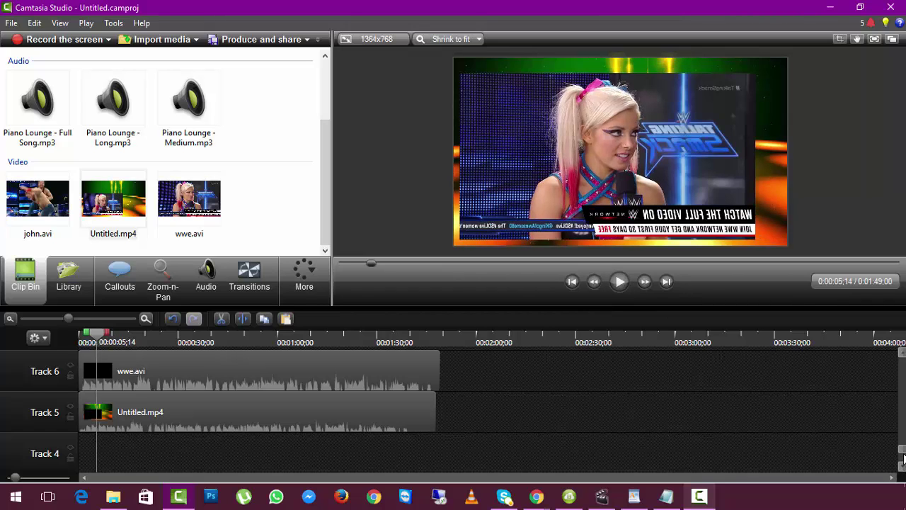
mouse_move(904, 451)
left_mouse_down()
mouse_move(904, 345)
mouse_move(904, 456)
left_mouse_up()
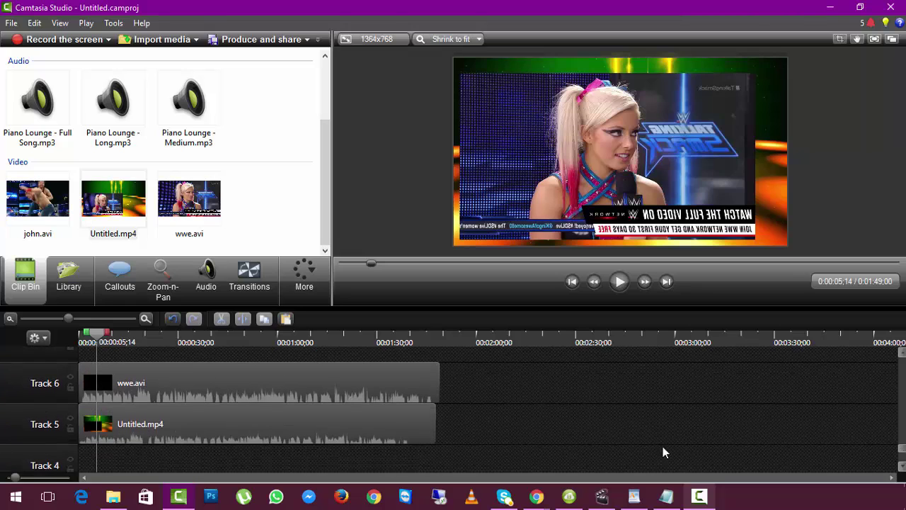
left_click(359, 383)
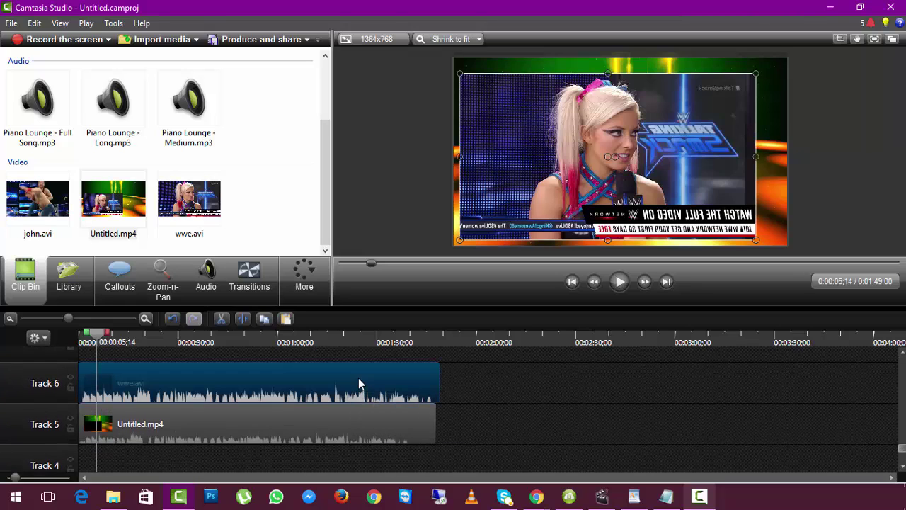
left_click(350, 417)
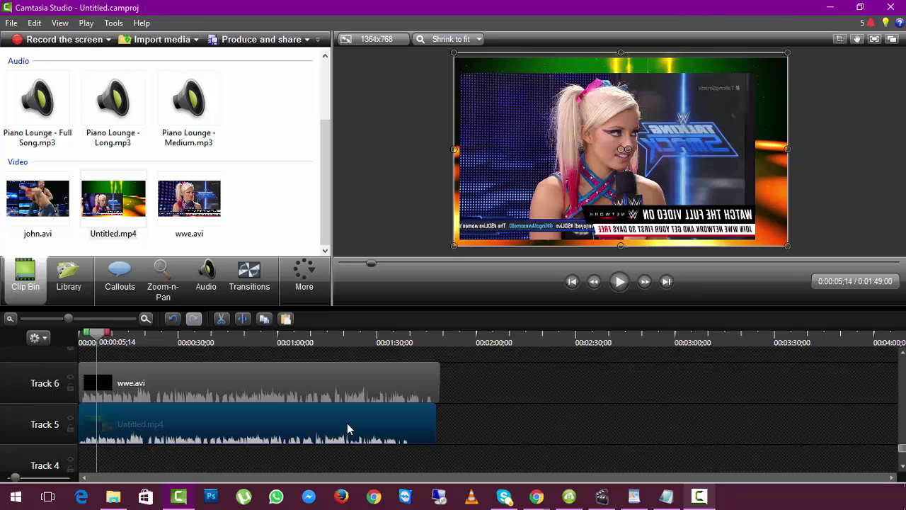
Separate the video and audio of Untitled.mp4 on Track 5 and delete its audio clip.
right_click(347, 429)
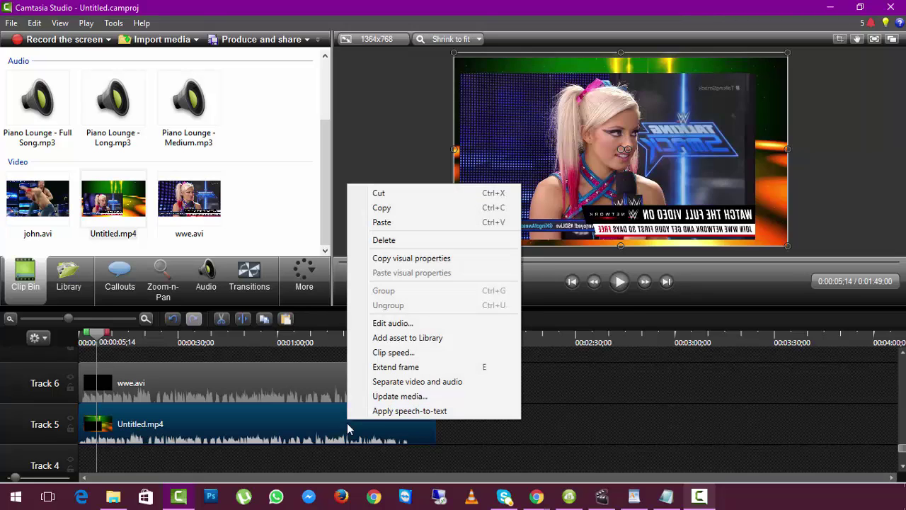
left_click(413, 382)
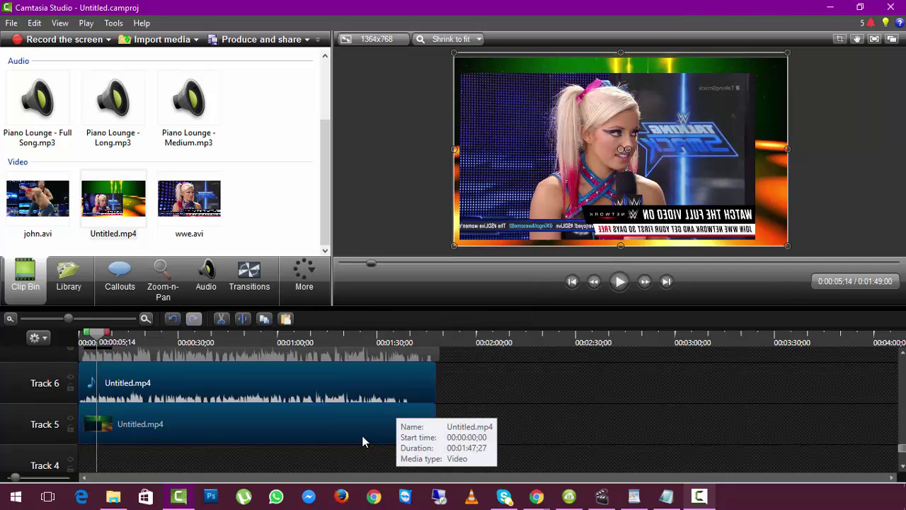
left_click(346, 391)
key("Delete")
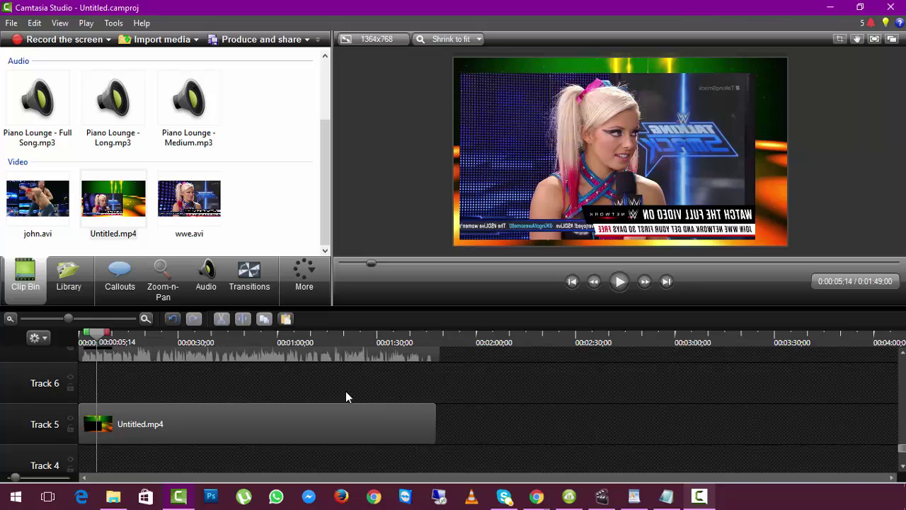
Move the silent Untitled.mp4 clip up to Track 6 and play a few seconds of the project.
left_click_drag(326, 434, 338, 391)
left_click(620, 282)
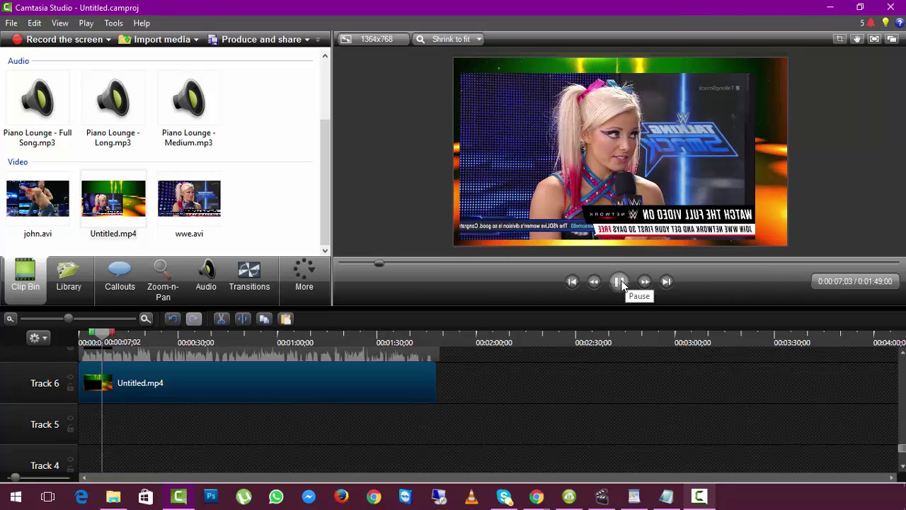
left_click(622, 283)
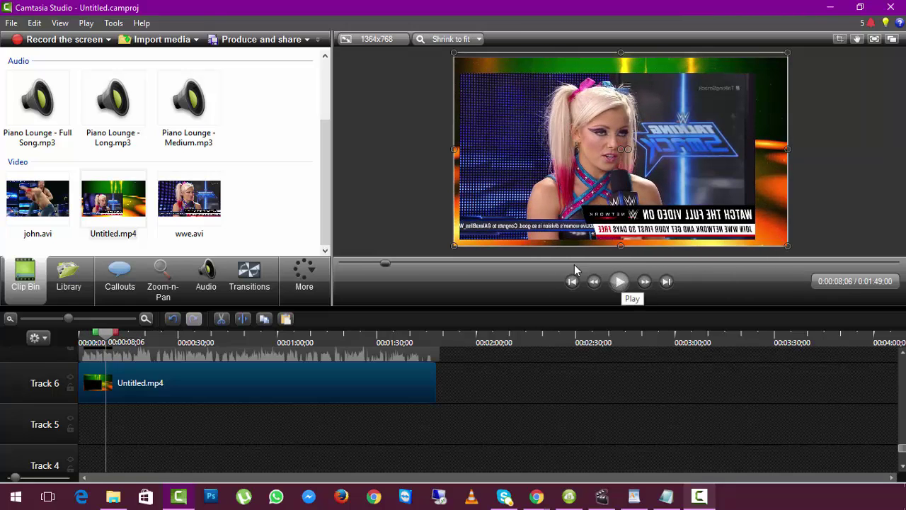
Produce the project as MP4 with Smart Player (up to 720p), named yoube on the Desktop, and clear the Other folder window away during rendering.
left_click(263, 40)
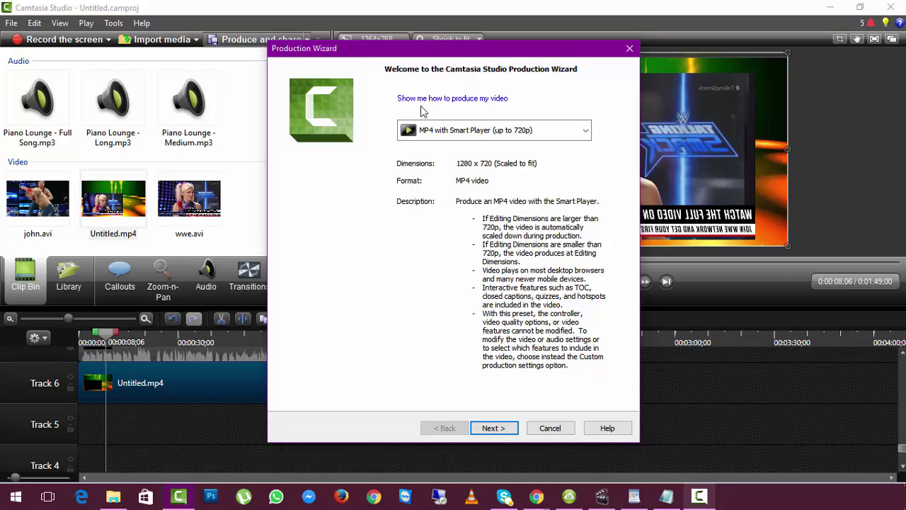
left_click(494, 428)
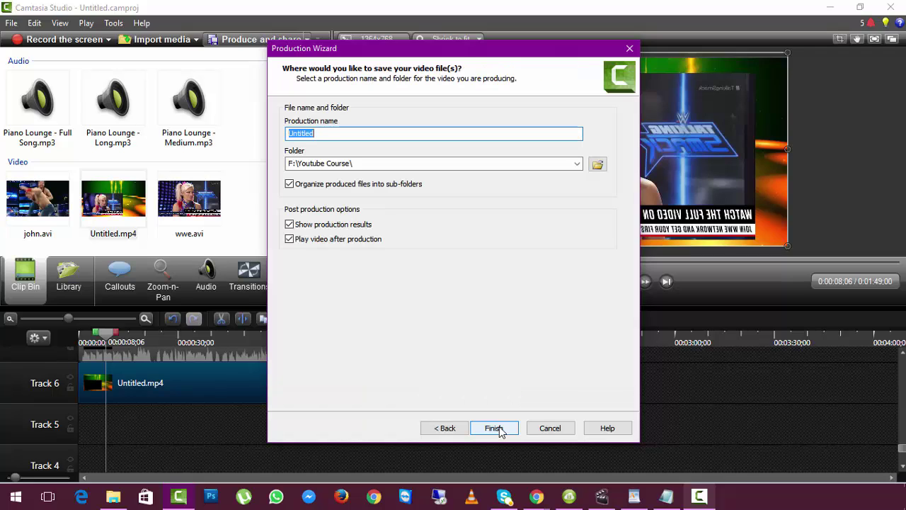
type("yoube")
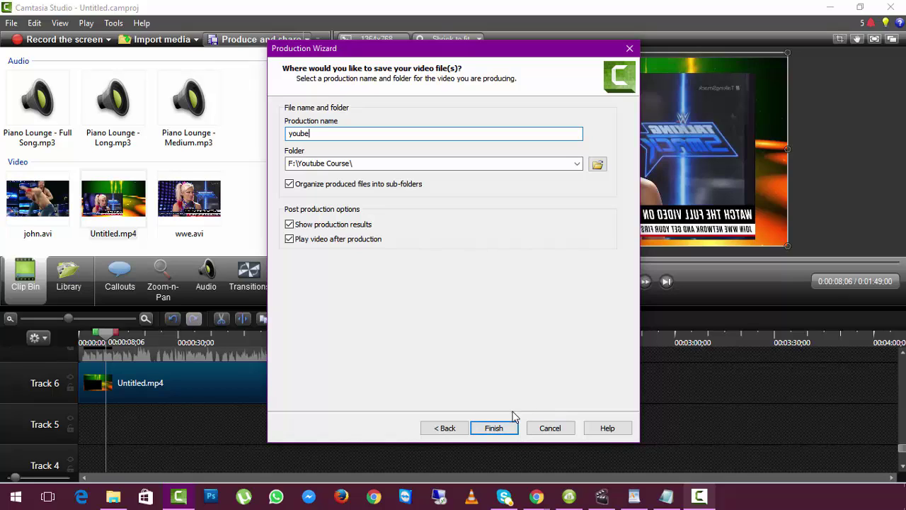
left_click(598, 164)
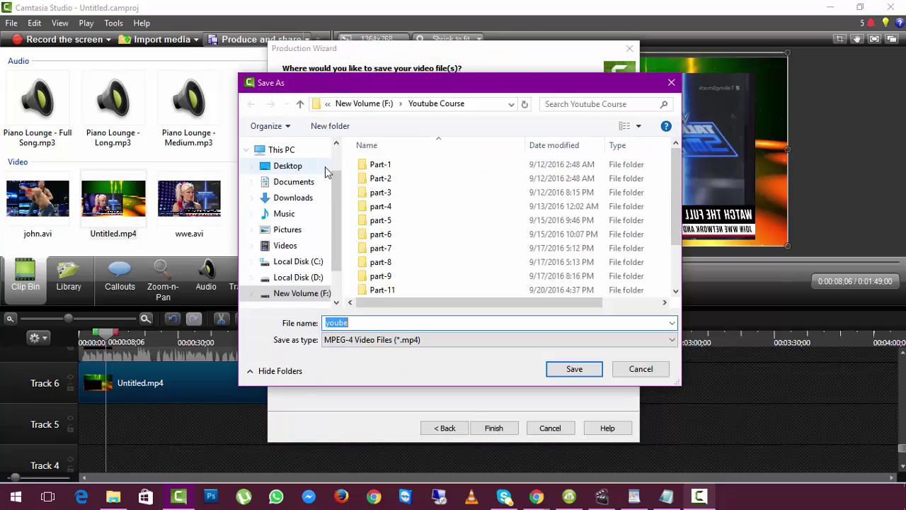
left_click(287, 167)
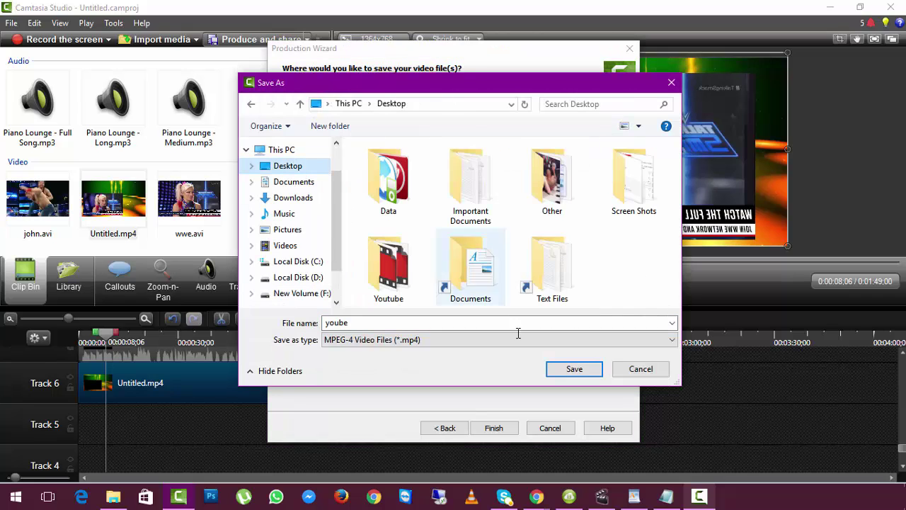
left_click(566, 372)
left_click(493, 428)
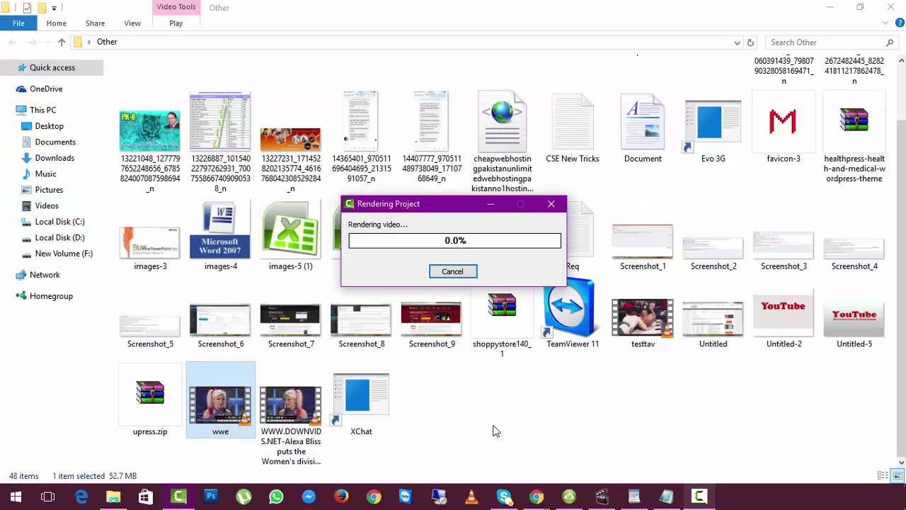
left_click(491, 204)
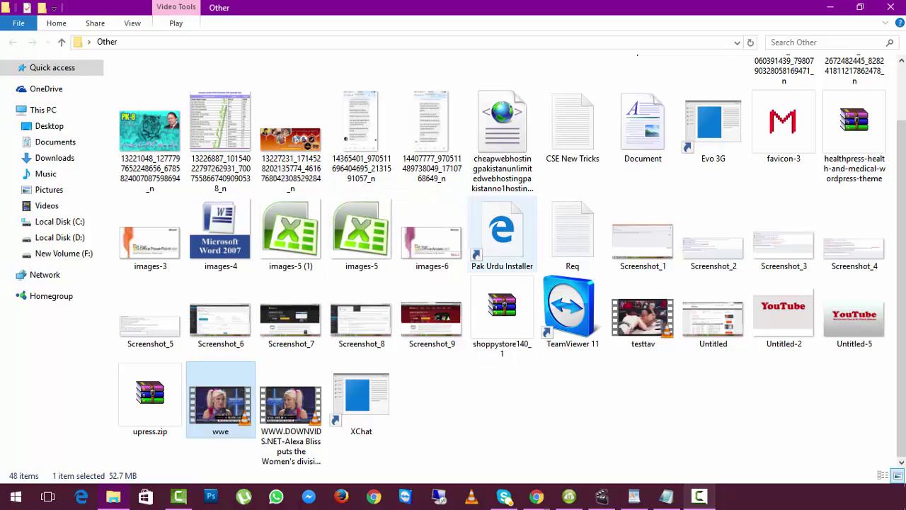
left_click(892, 7)
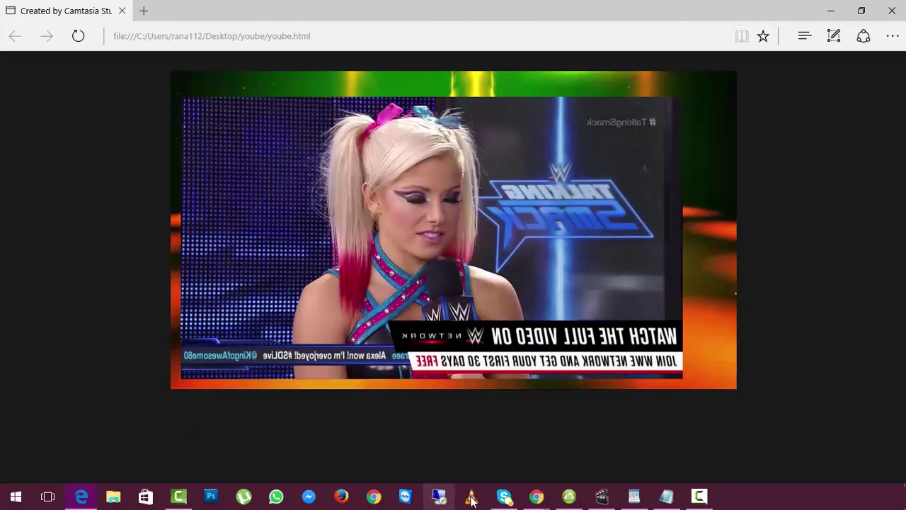
Switch to the YouTube upload page in Chrome and upload the yoube video file from the Desktop's yoube folder.
mouse_move(538, 495)
left_click(585, 456)
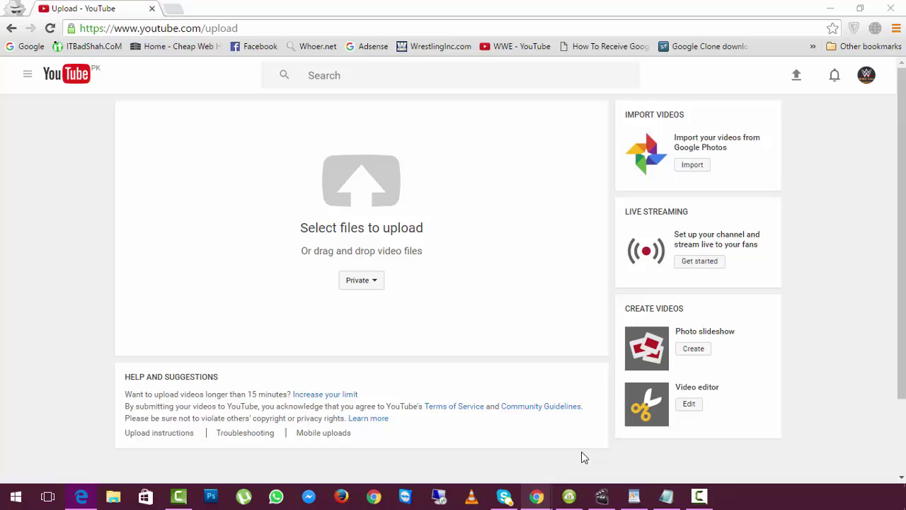
left_click(366, 186)
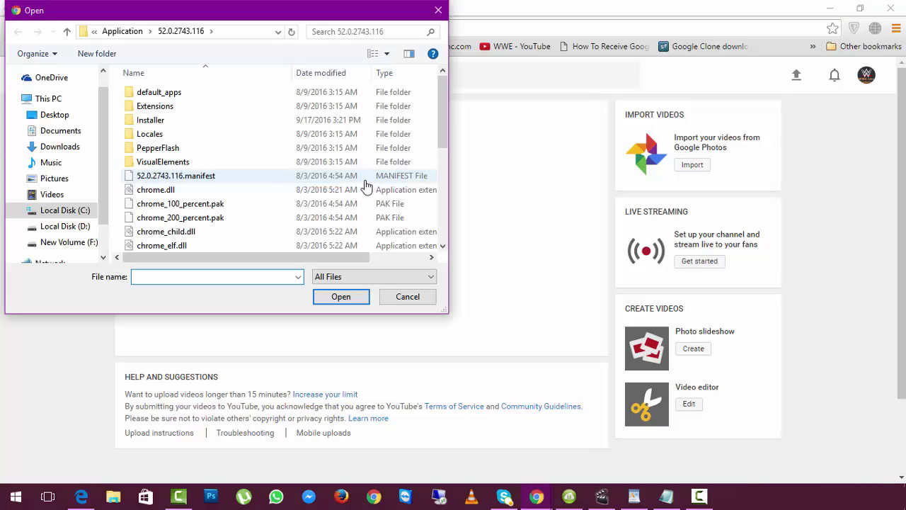
left_click(57, 115)
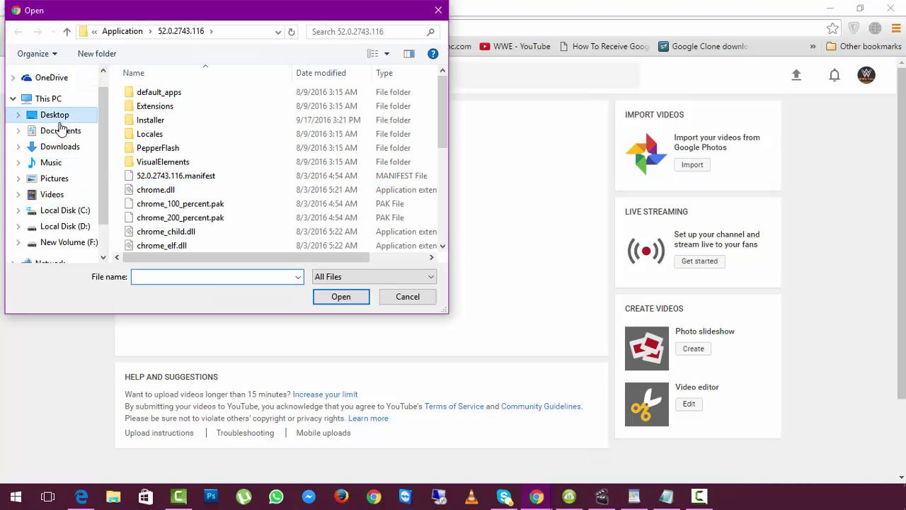
left_click_drag(442, 112, 438, 168)
double_click(170, 98)
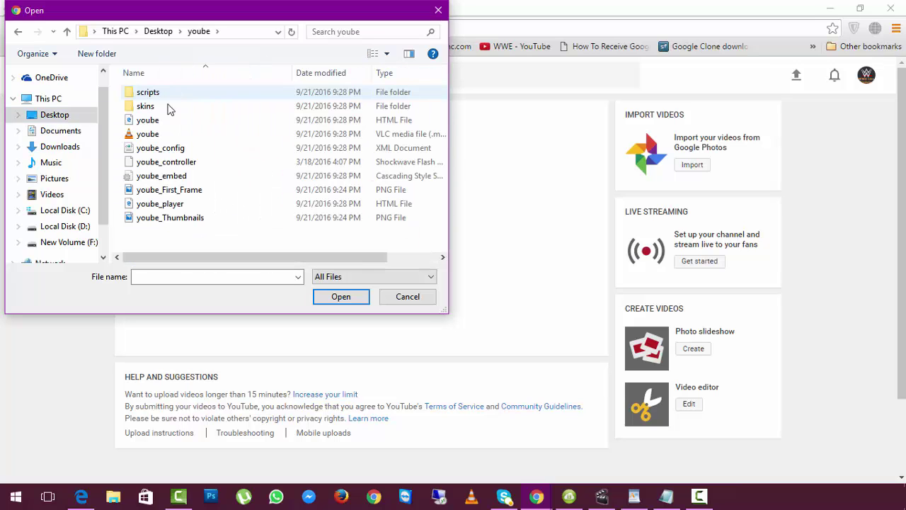
double_click(162, 140)
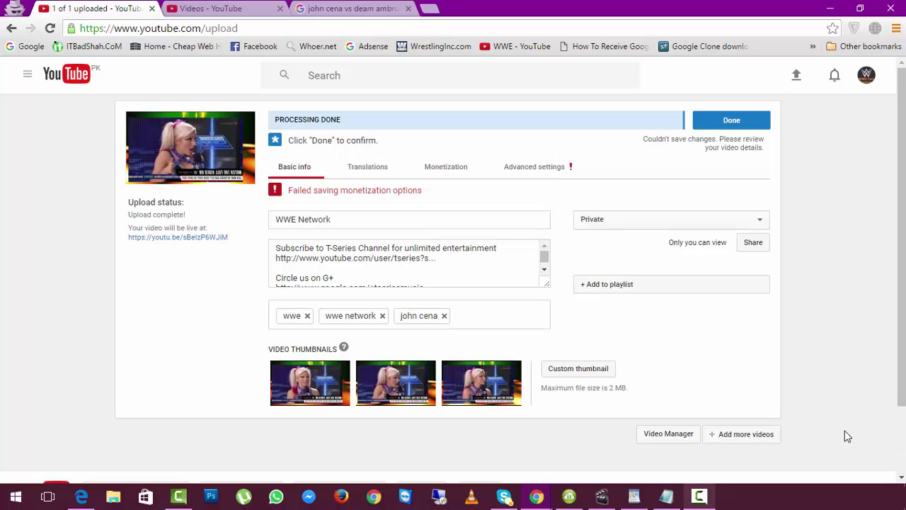
Check the upload's monetization settings and open the copyright notice of the newest WWE Network video in the video manager.
left_click(446, 170)
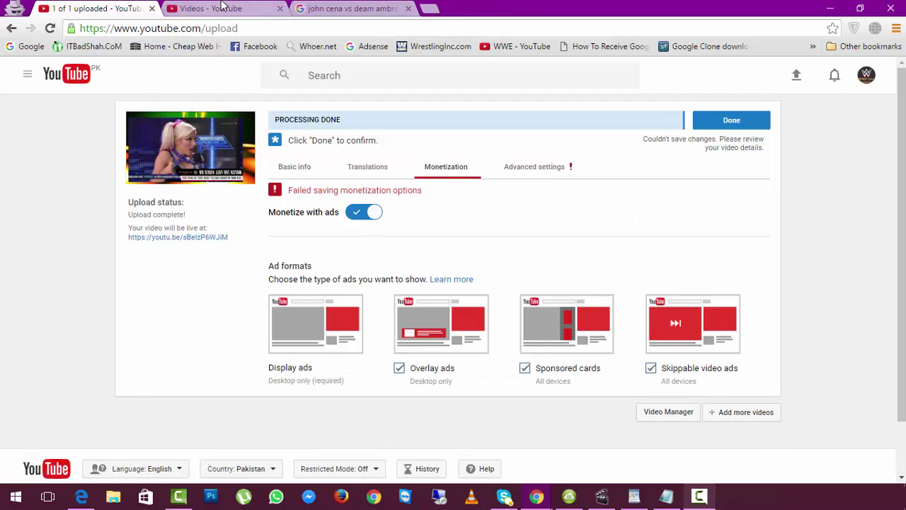
left_click(223, 7)
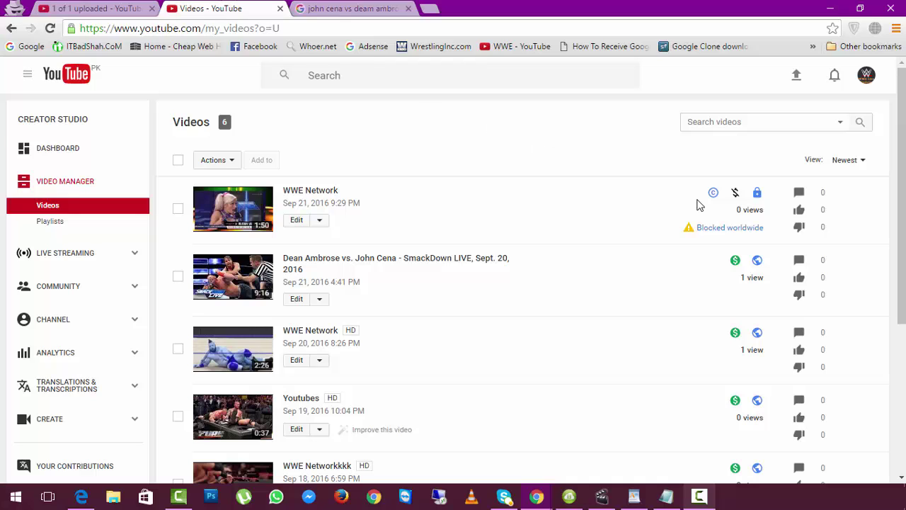
left_click(732, 230)
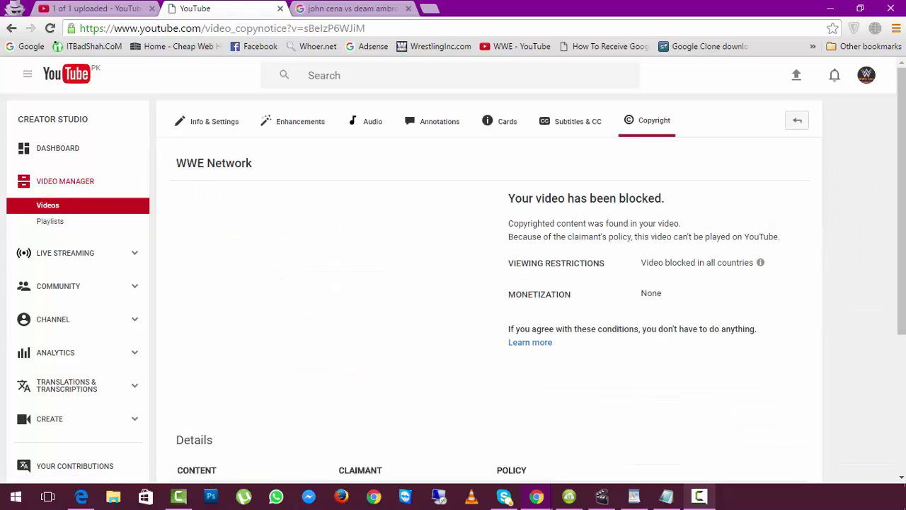
Examine the copyright notice's restrictions and claim details, highlighting the type of matched content.
scroll(466, 332, "down", 2)
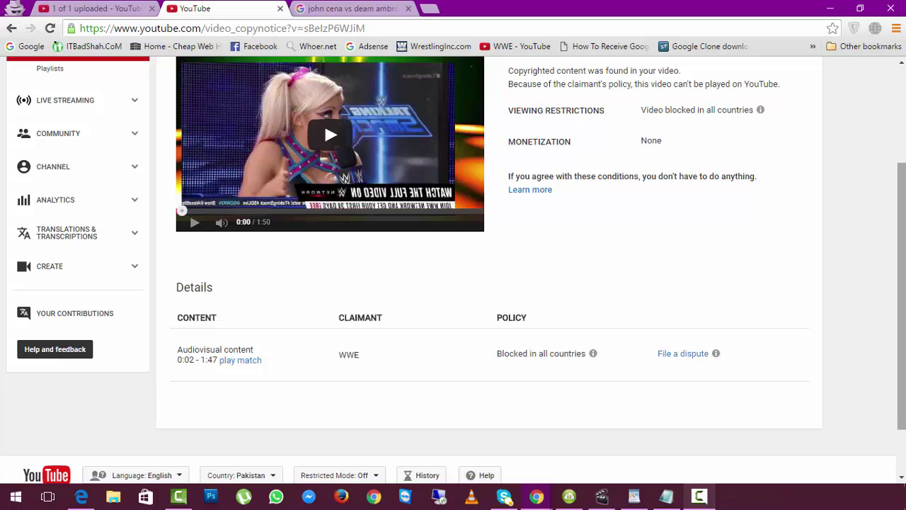
left_click_drag(895, 213, 895, 149)
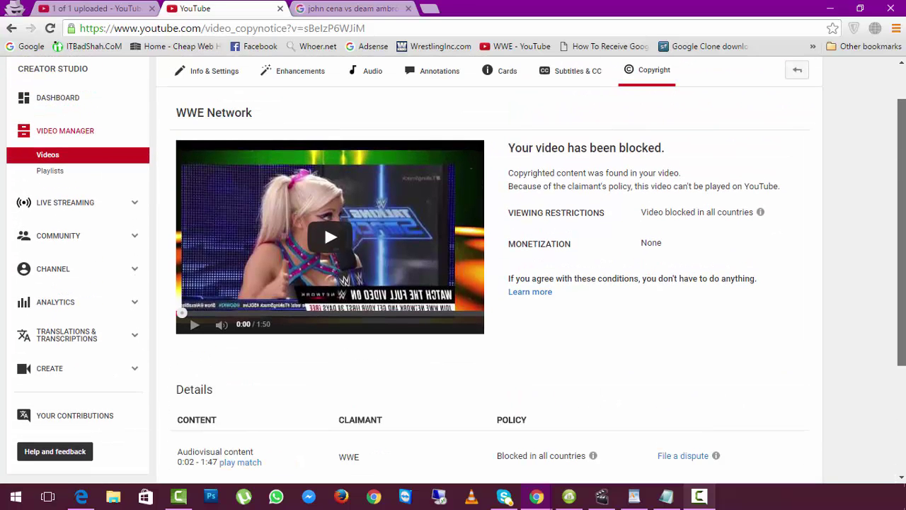
scroll(453, 269, "down", 3)
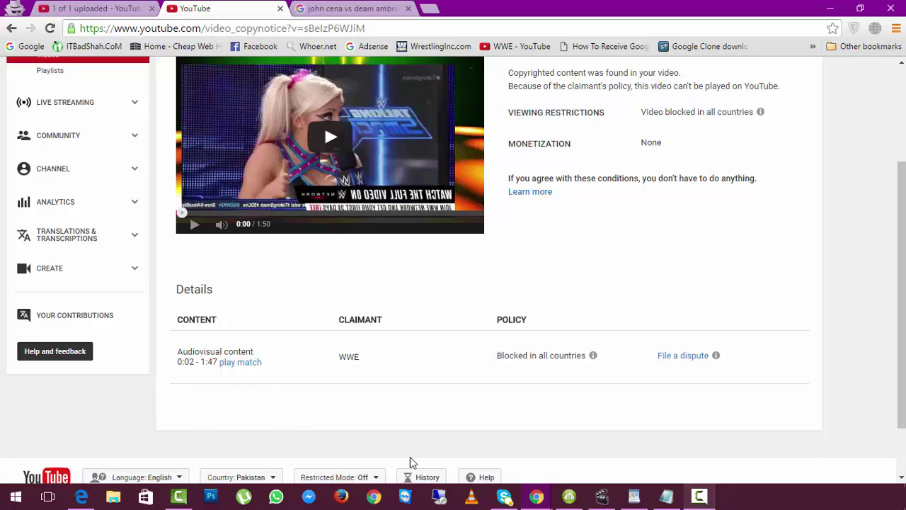
triple_click(210, 352)
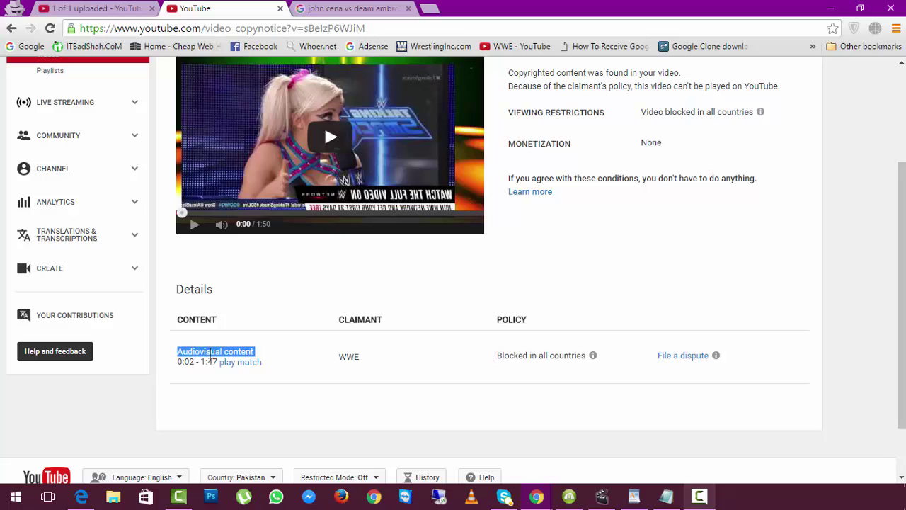
triple_click(210, 352)
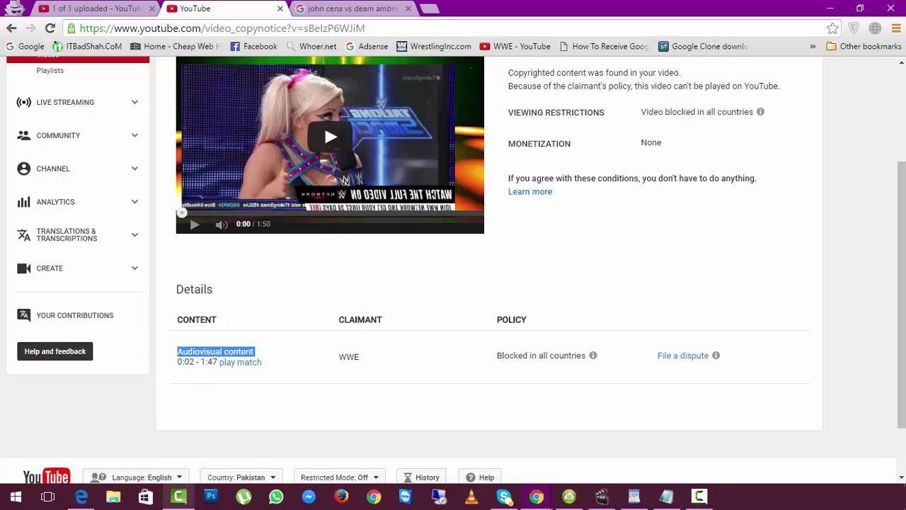
Return to Camtasia Studio, close the production results, and shrink wwe.avi to about two-thirds of the canvas width in its lower-left corner.
left_click(178, 498)
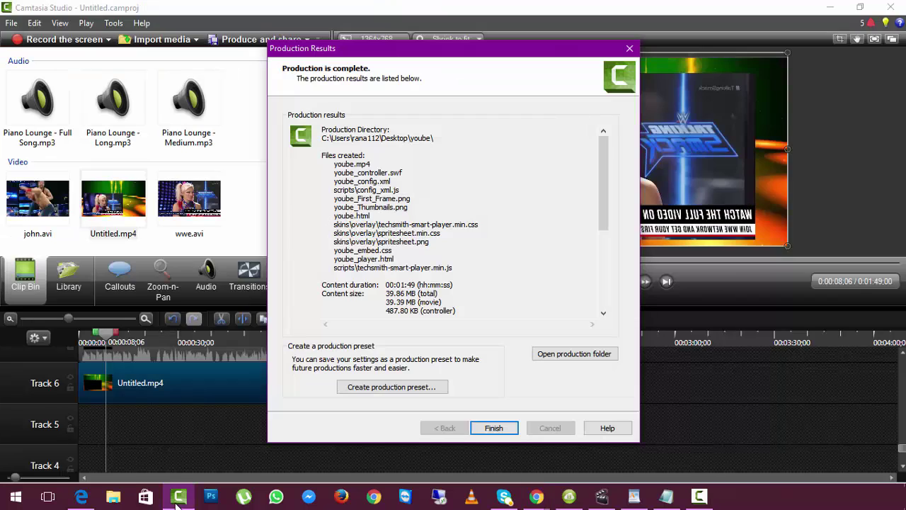
left_click(494, 427)
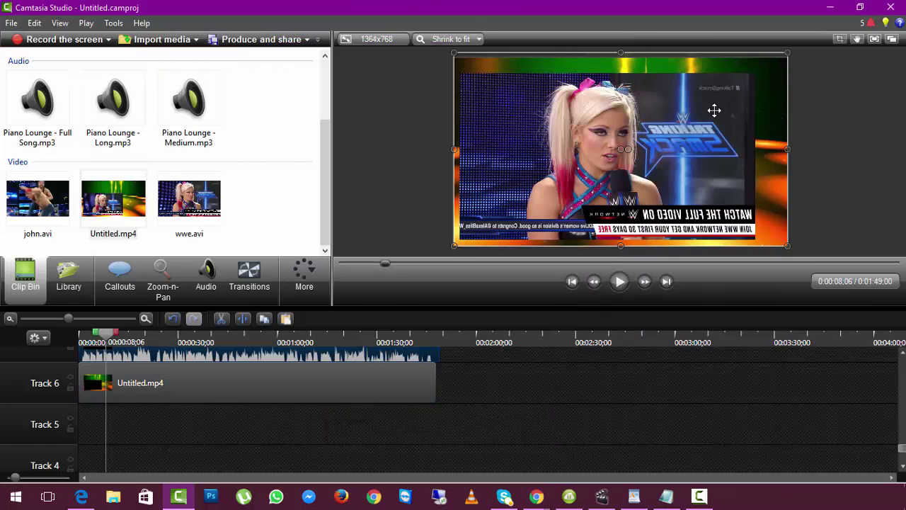
left_click(681, 128)
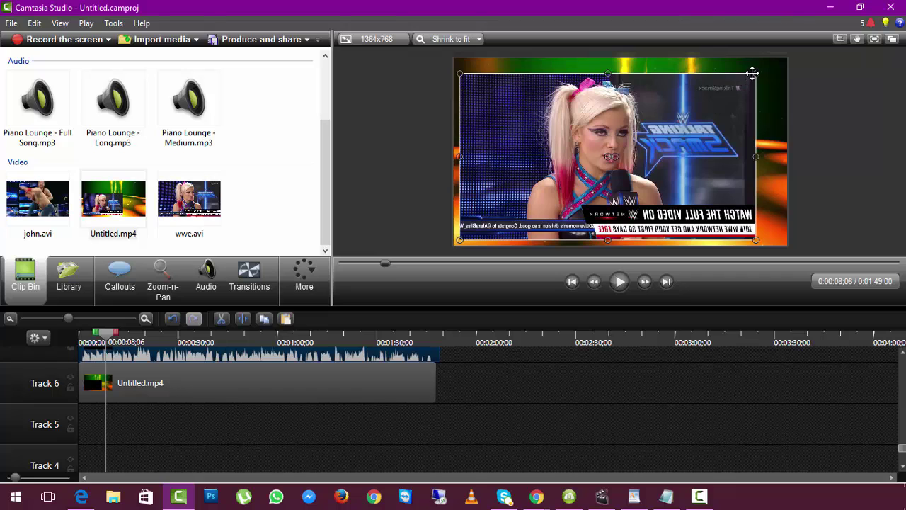
left_click_drag(757, 72, 618, 137)
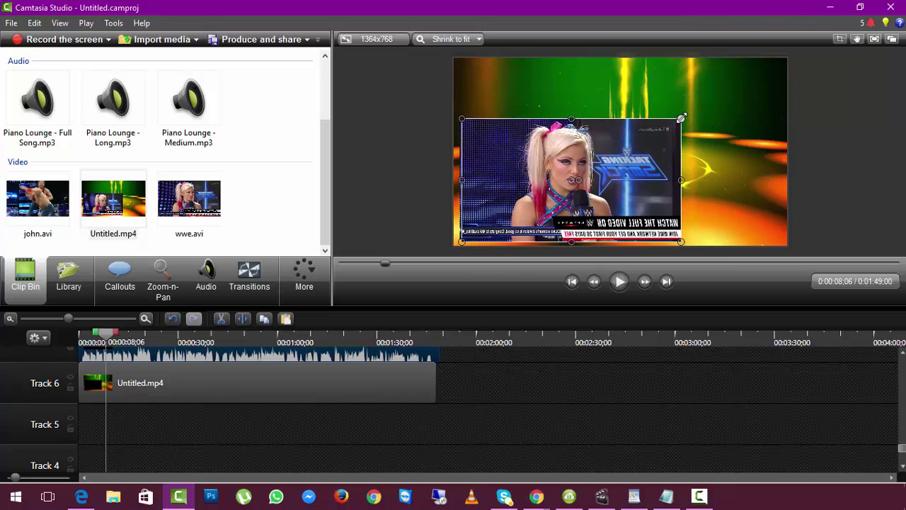
mouse_move(681, 119)
left_mouse_down()
mouse_move(661, 129)
mouse_move(676, 122)
left_mouse_up()
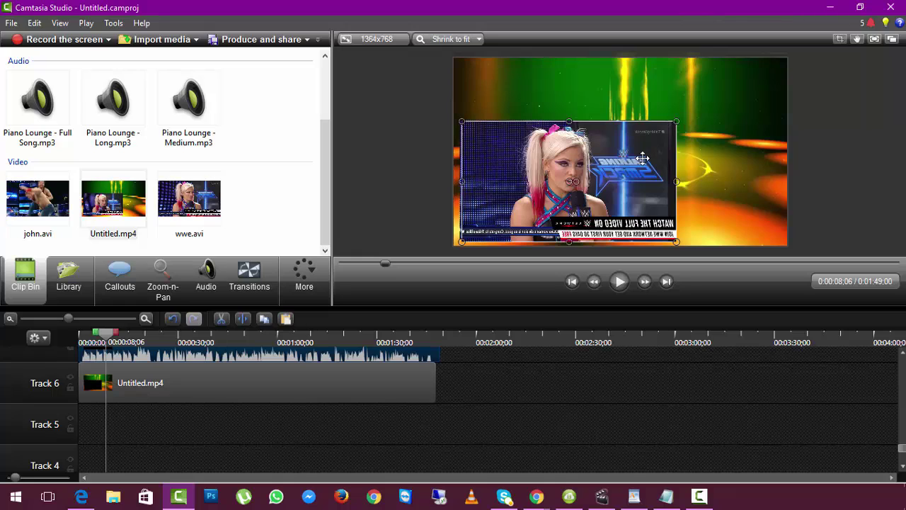
left_click_drag(642, 158, 639, 156)
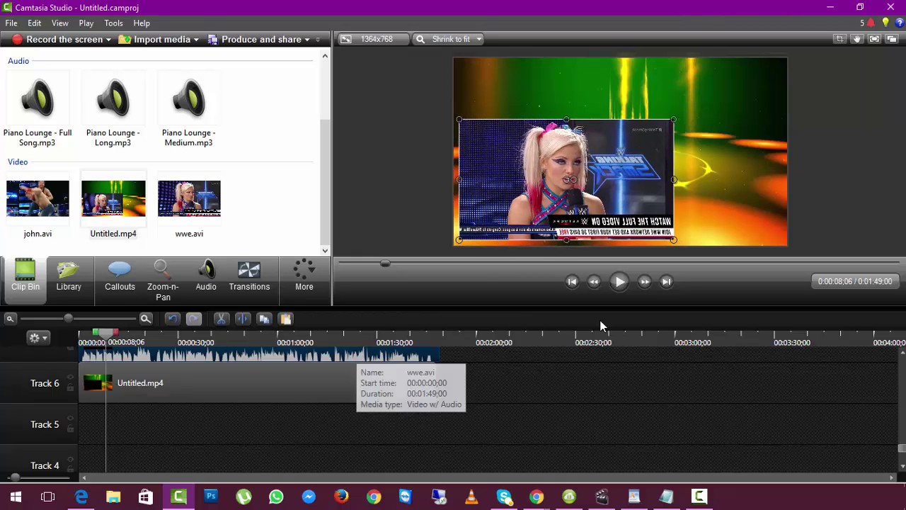
Lower the audio volume of the wwe.avi clip on Track 7 well below 100%.
scroll(901, 446, "up", 3)
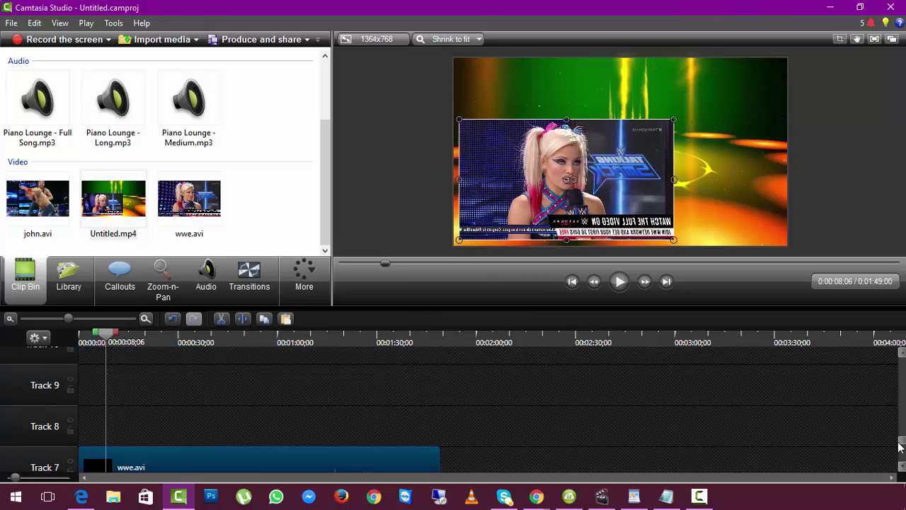
scroll(903, 471, "down", 2)
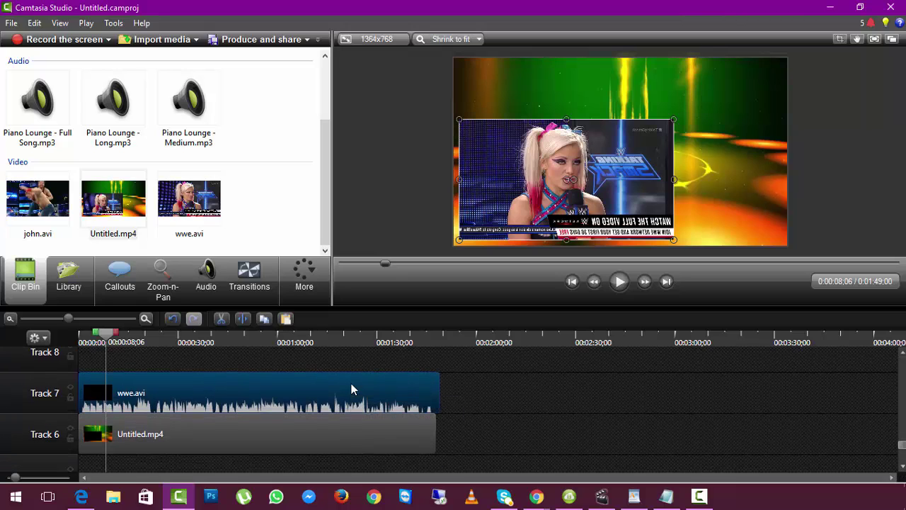
left_click(207, 278)
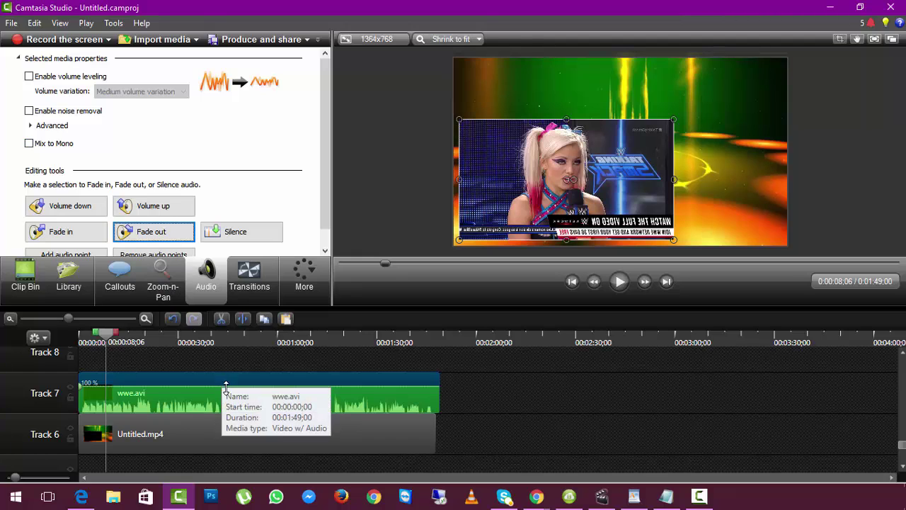
left_click_drag(226, 384, 226, 404)
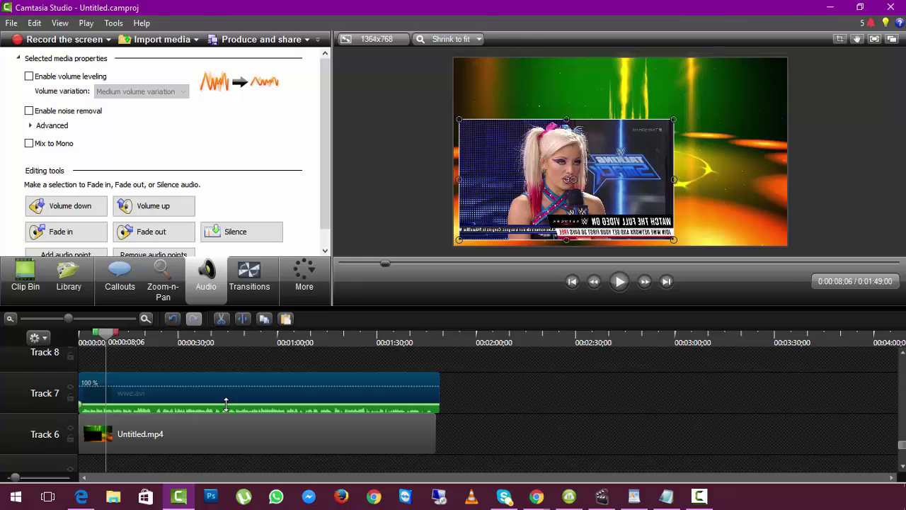
Add a fade-in and fade-out to the wwe.avi audio, and enable its mono mix and noise removal.
left_click(91, 235)
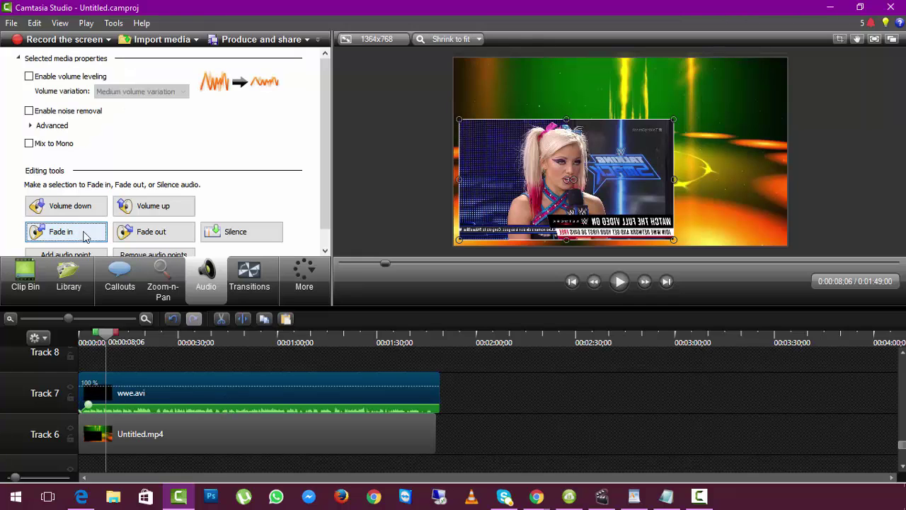
left_click(156, 237)
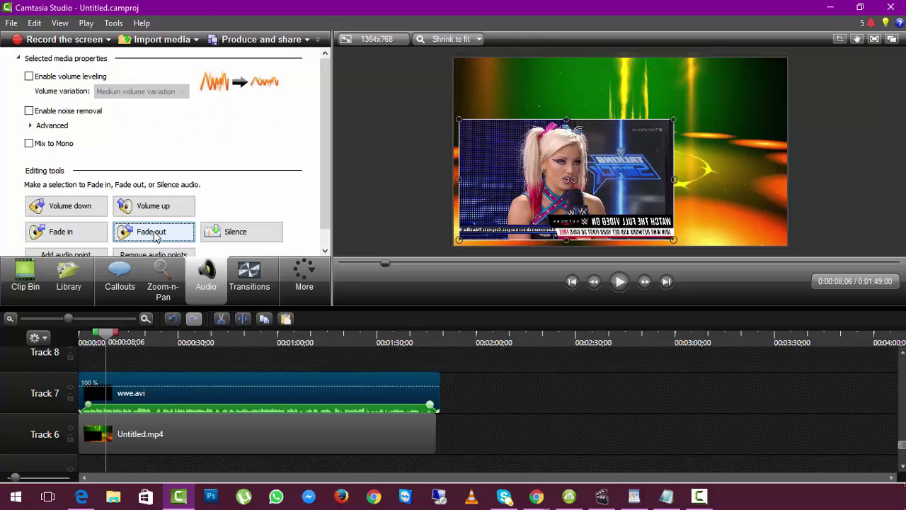
left_click(29, 143)
left_click(29, 111)
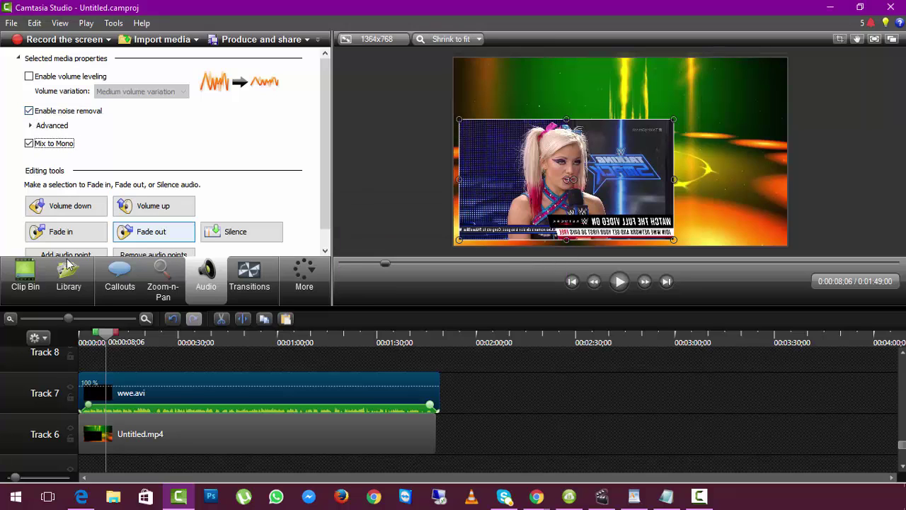
Remove Piano Lounge - Full Song.mp3 from the Clip Bin.
left_click(27, 275)
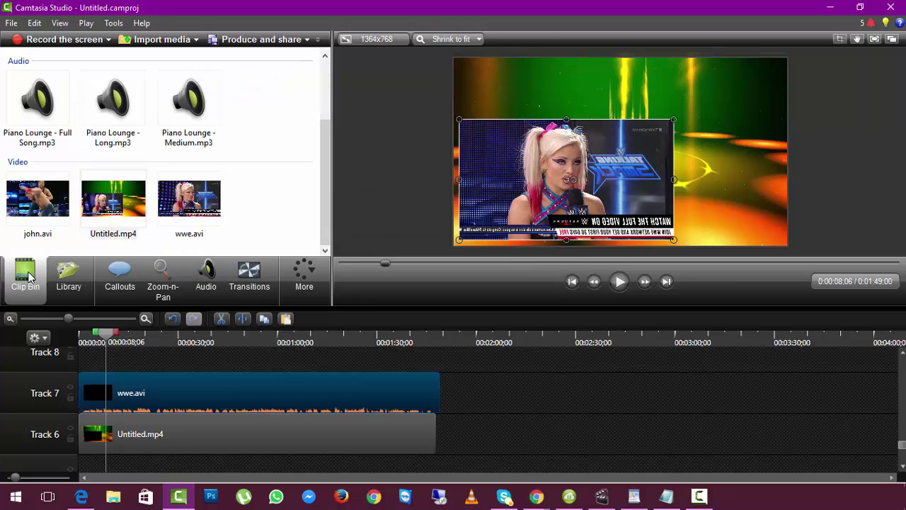
right_click(36, 117)
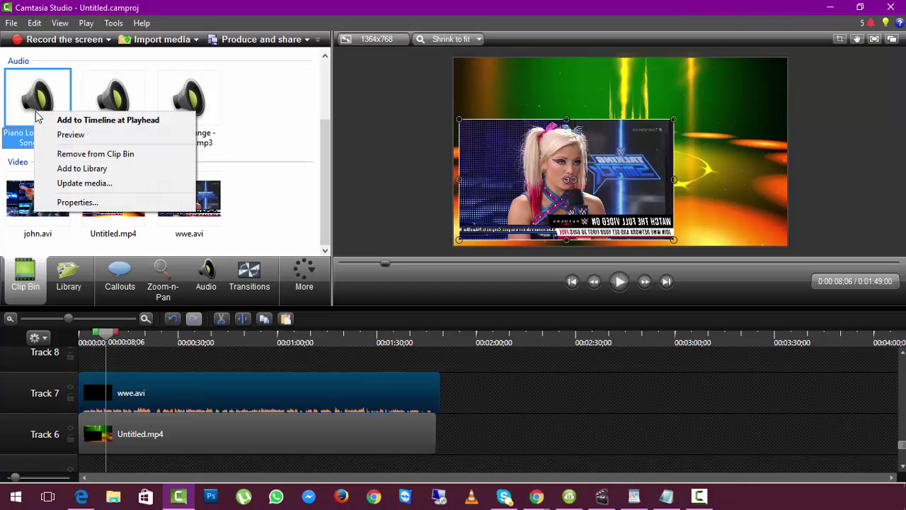
left_click(104, 154)
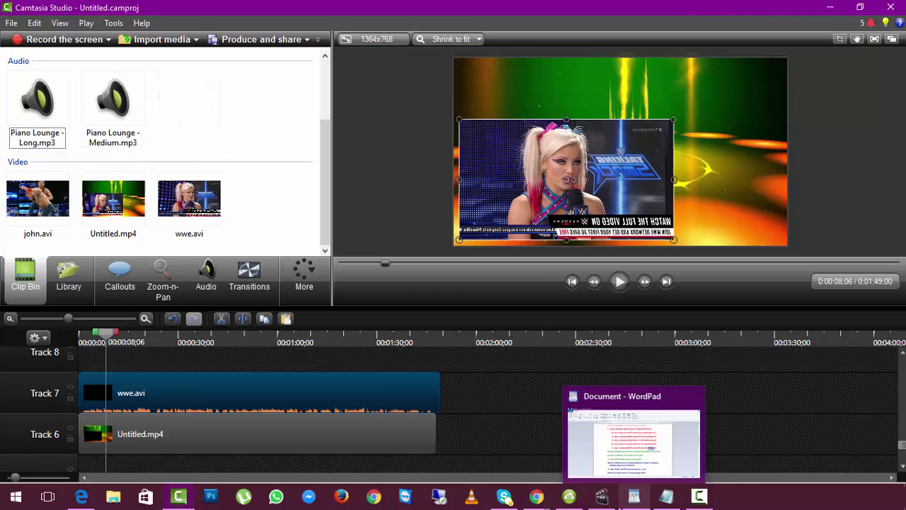
Add the Piano Lounge Full Song from the Library to Track 8 and move it to the start of the timeline.
left_click(69, 299)
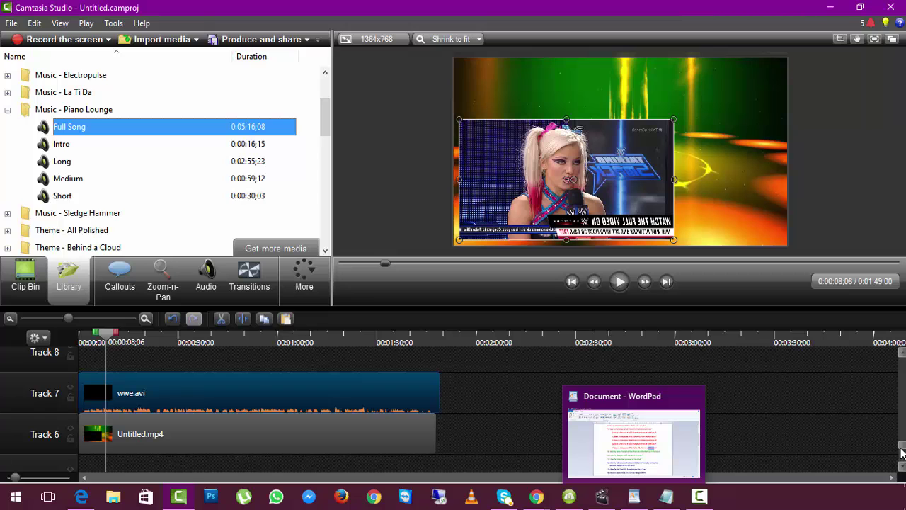
left_click_drag(903, 448, 901, 350)
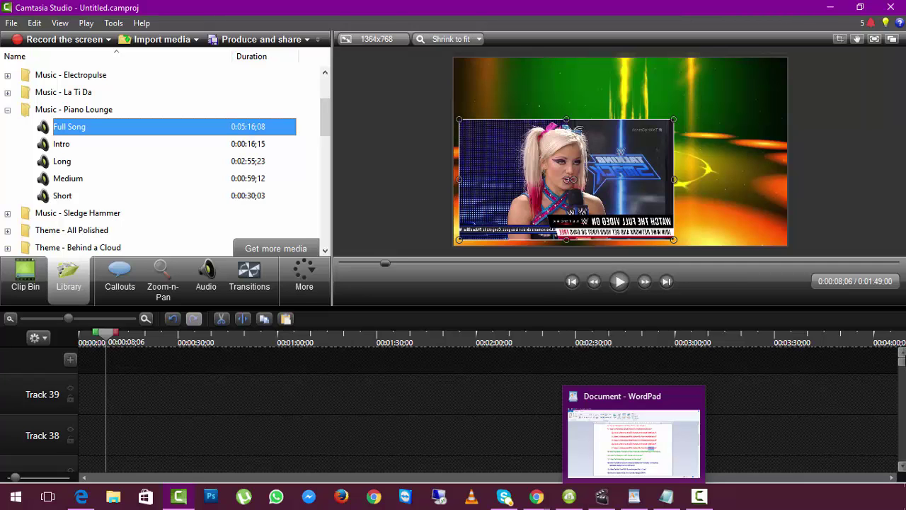
scroll(454, 418, "down", 12)
scroll(453, 418, "up", 3)
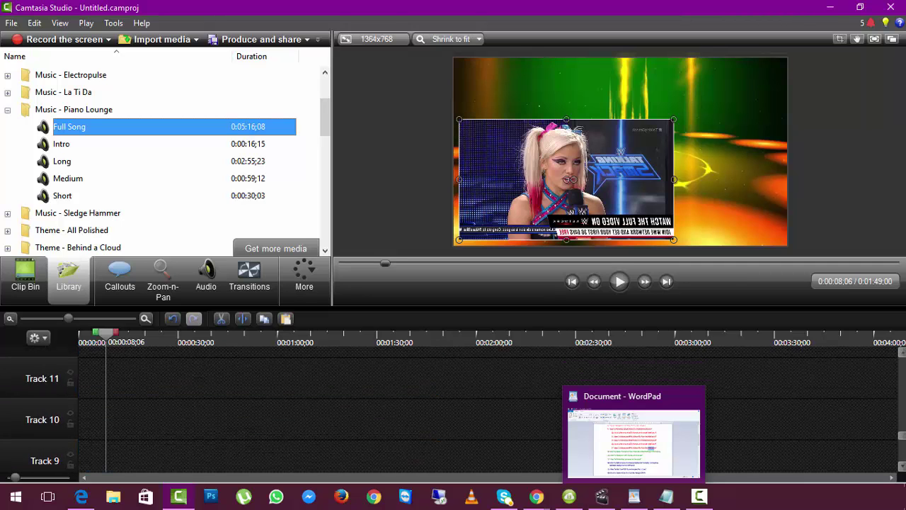
scroll(454, 417, "down", 2)
scroll(454, 418, "up", 1)
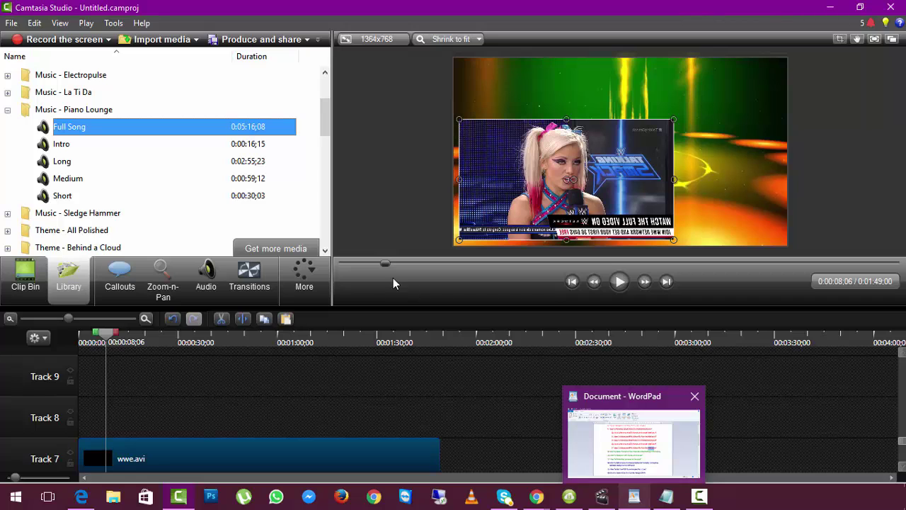
right_click(146, 133)
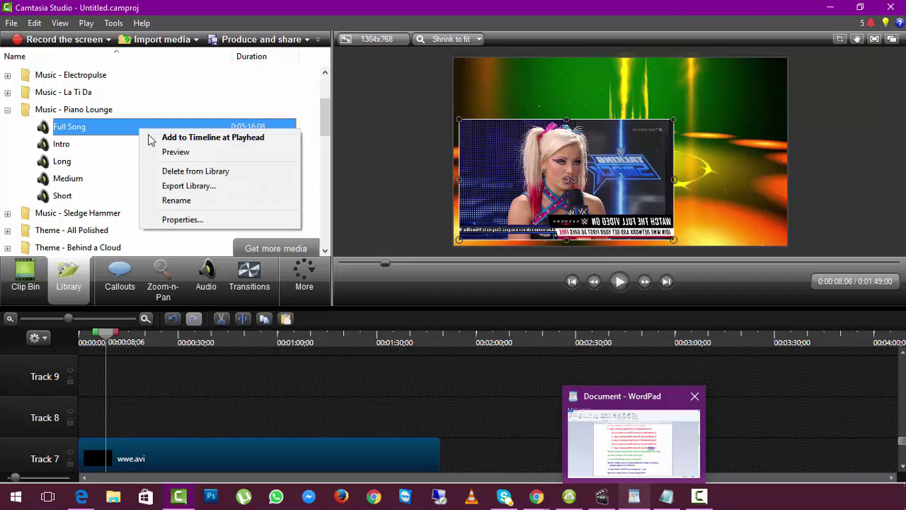
left_click(177, 138)
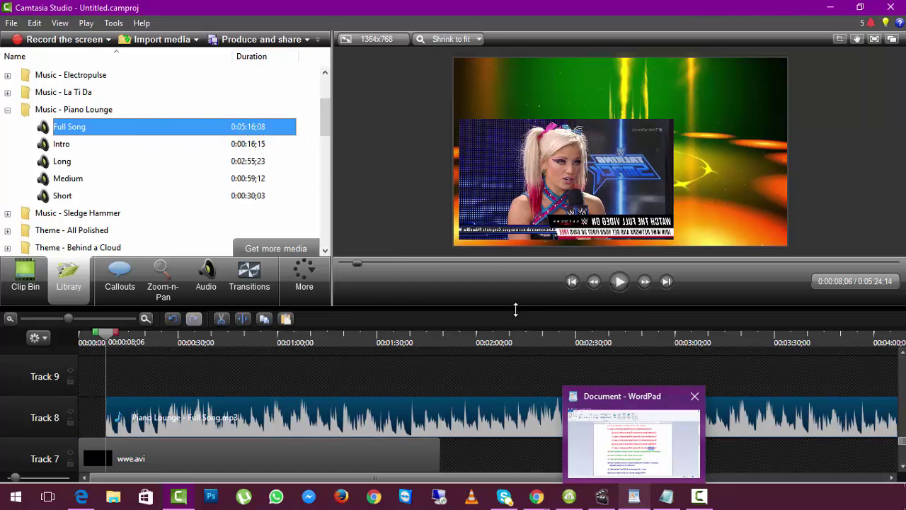
left_click_drag(327, 428, 272, 424)
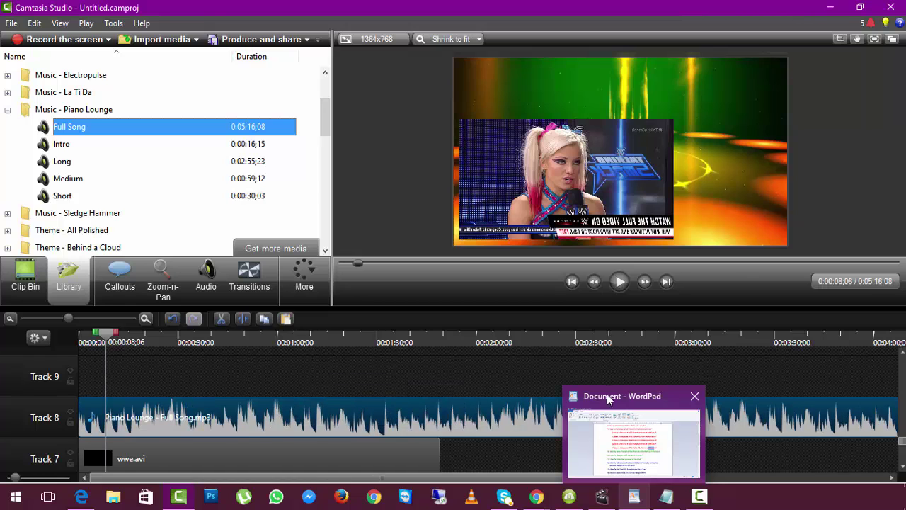
Trim the end of the Piano Lounge music on Track 8 to match the end of wwe.avi.
left_click(880, 479)
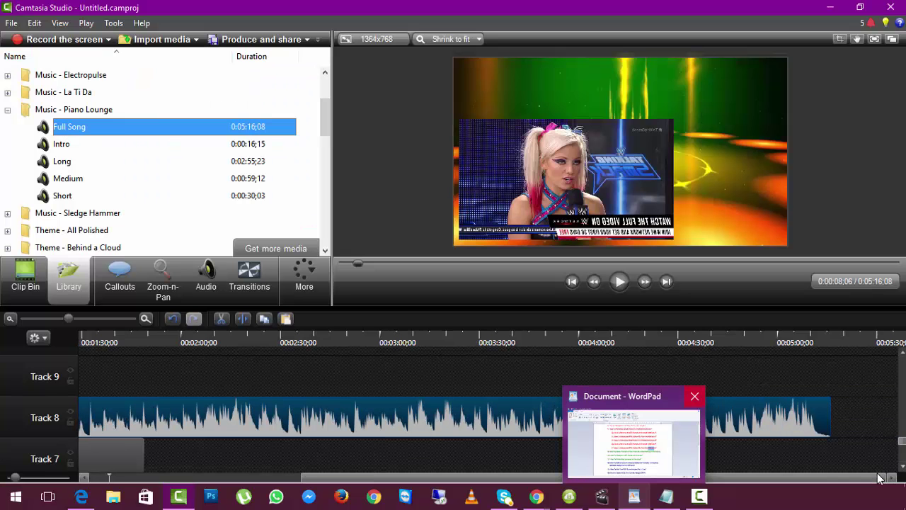
left_click(636, 497)
left_click(636, 499)
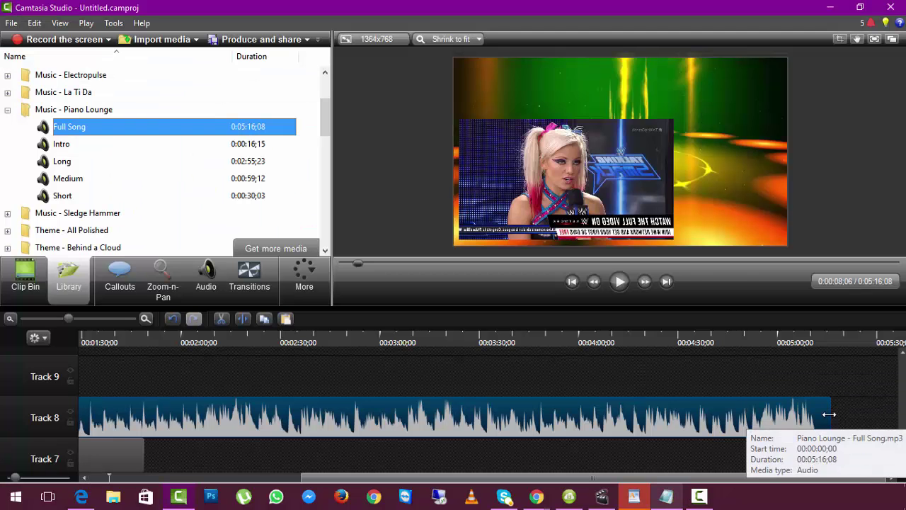
left_click_drag(830, 416, 146, 432)
left_click(152, 479)
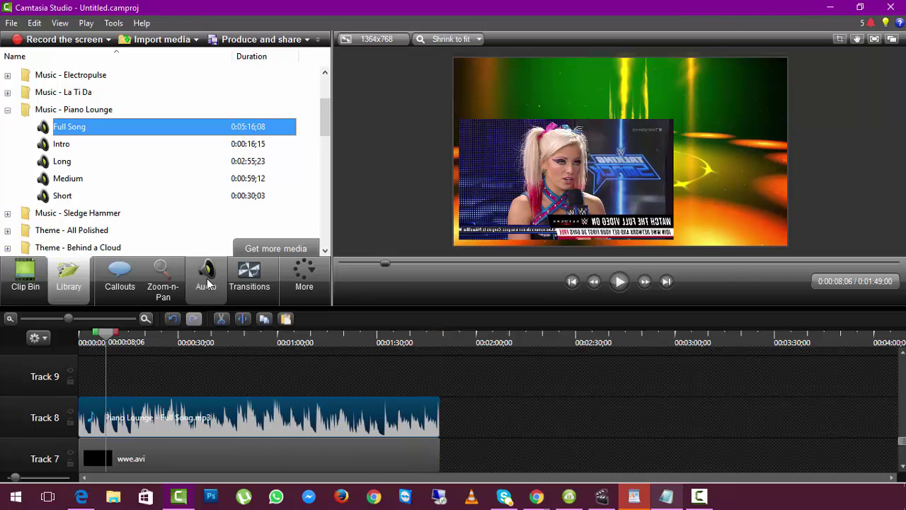
Lower the volume of the Piano Lounge music below 100% and play back the mix.
left_click(206, 278)
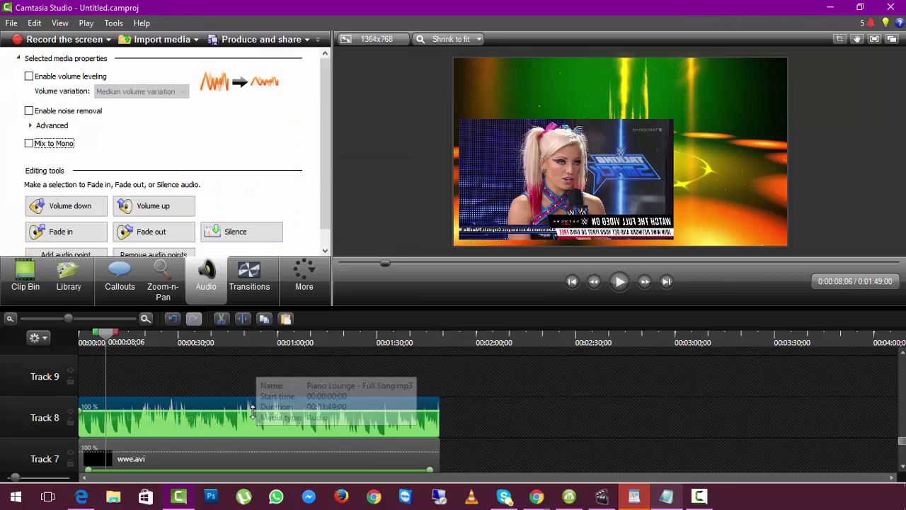
left_click_drag(249, 412, 250, 425)
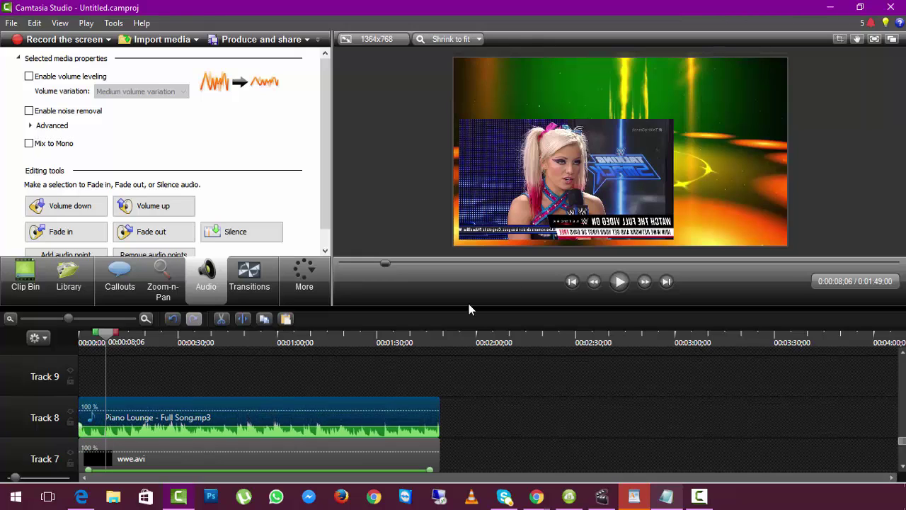
left_click(617, 282)
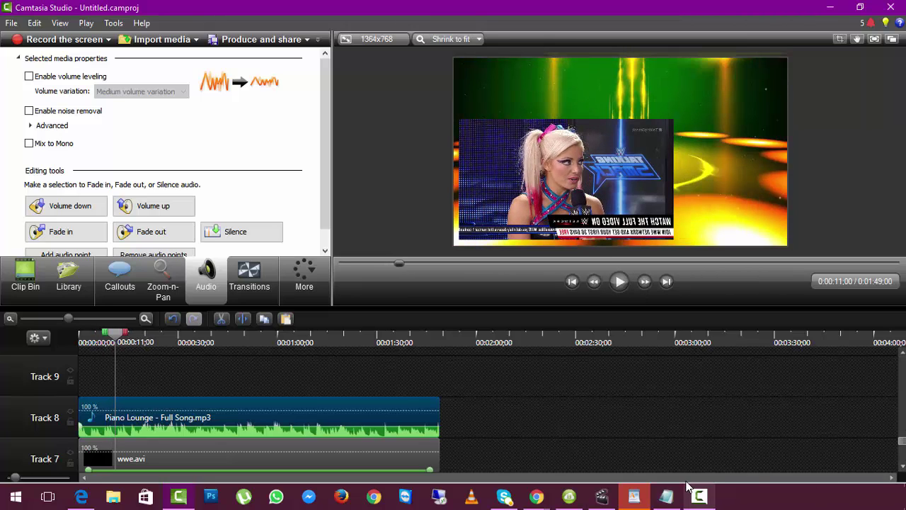
Produce the project as MP4 with Smart Player (up to 720p) on the Desktop under the name otube.
left_click(248, 39)
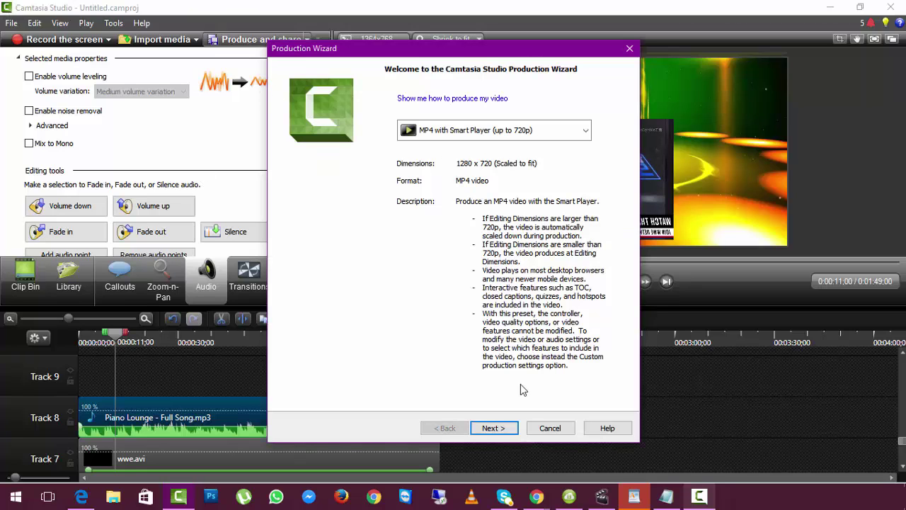
left_click(494, 428)
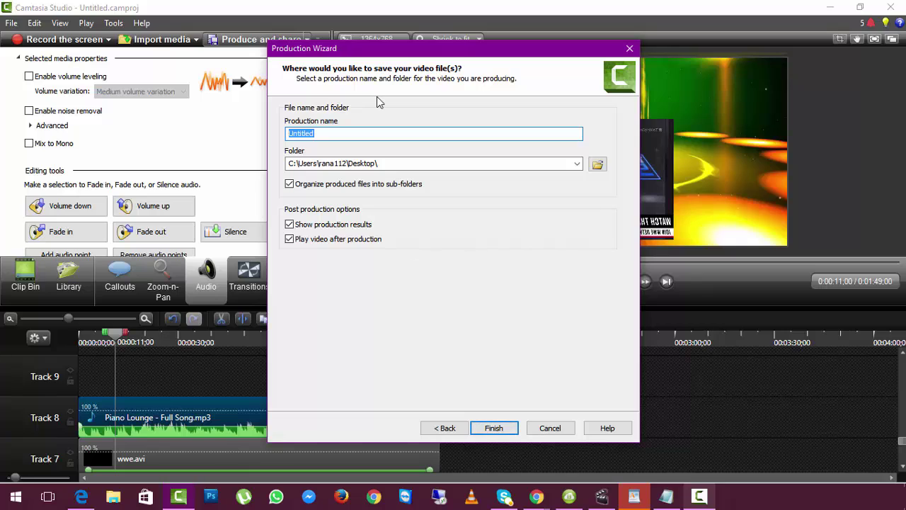
type("otube")
left_click(495, 428)
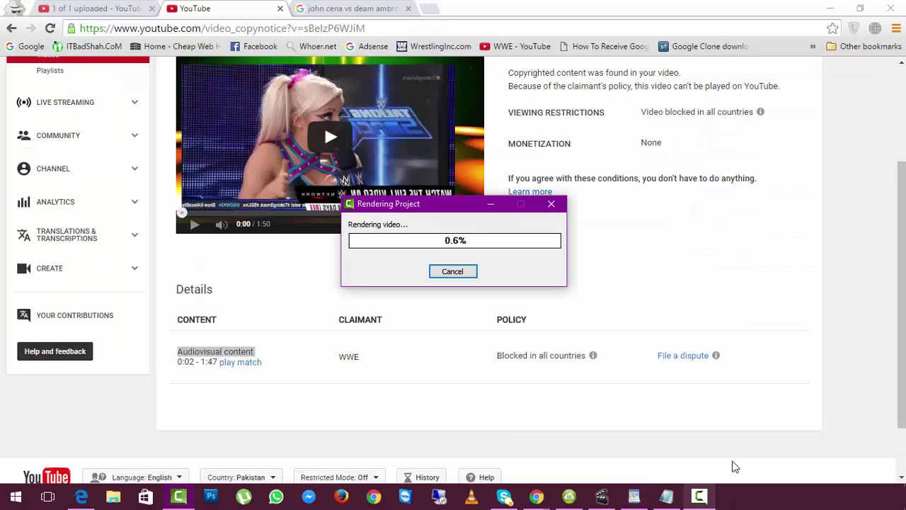
mouse_move(706, 500)
left_click(701, 498)
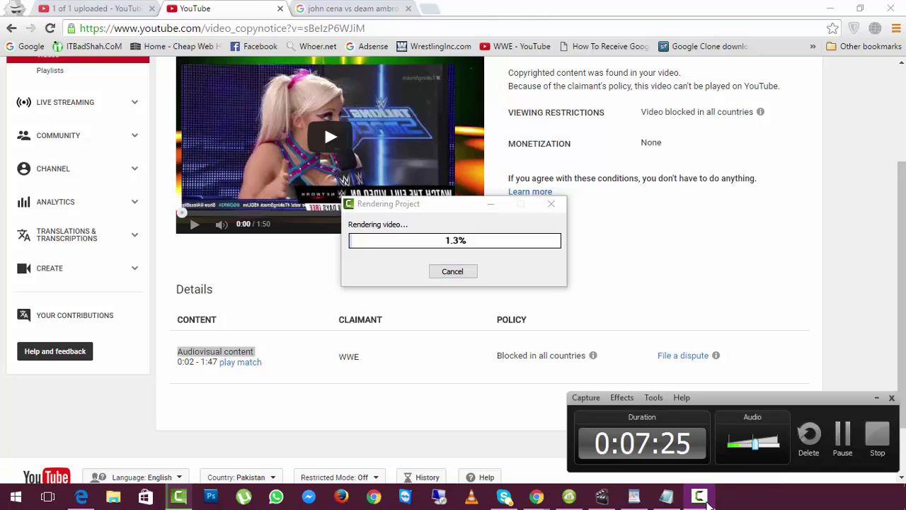
left_click(845, 440)
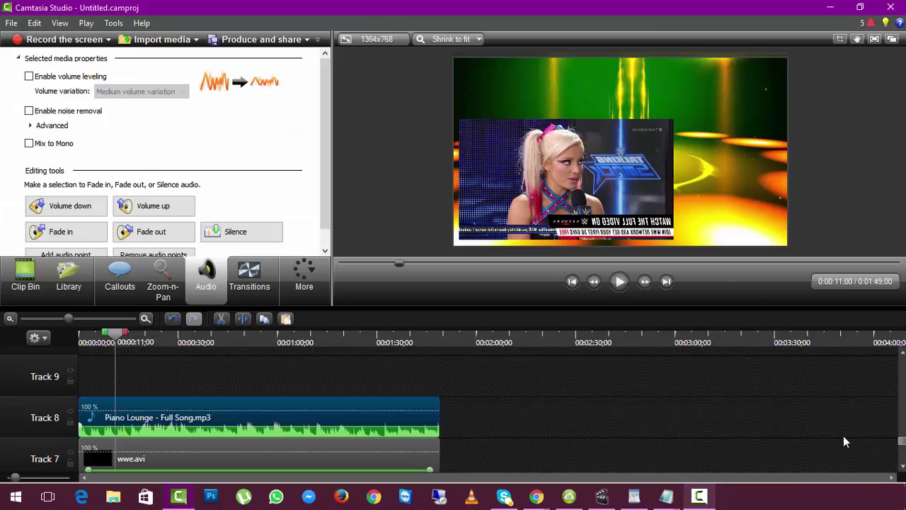
Switch to YouTube in Chrome and upload the produced video from the Desktop's otube folder.
left_click(830, 7)
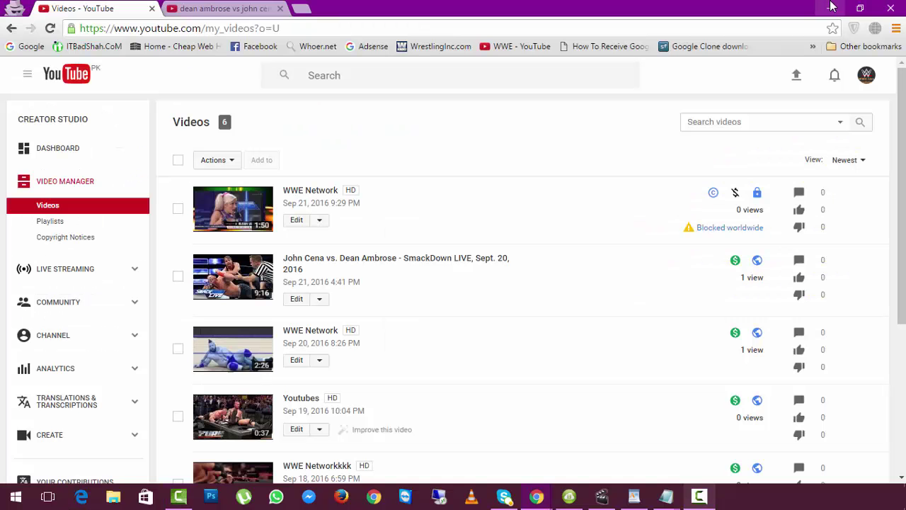
left_click(797, 78)
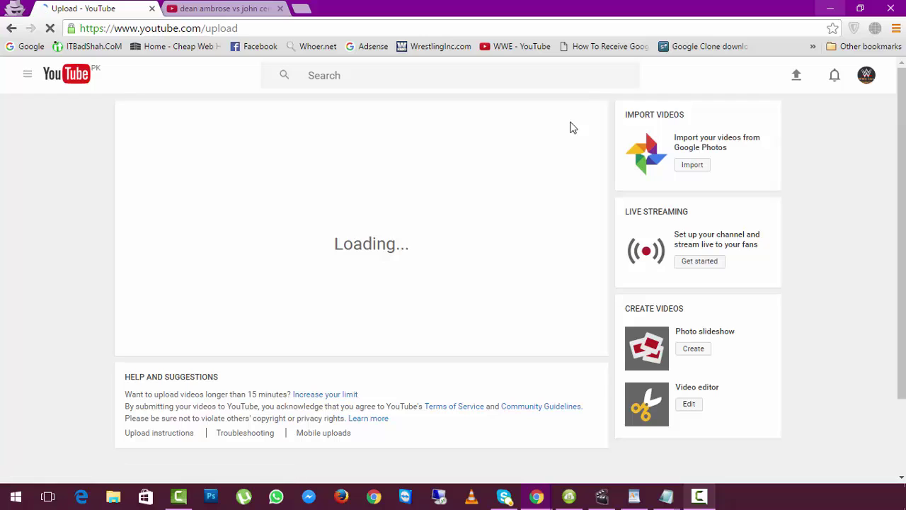
left_click(340, 203)
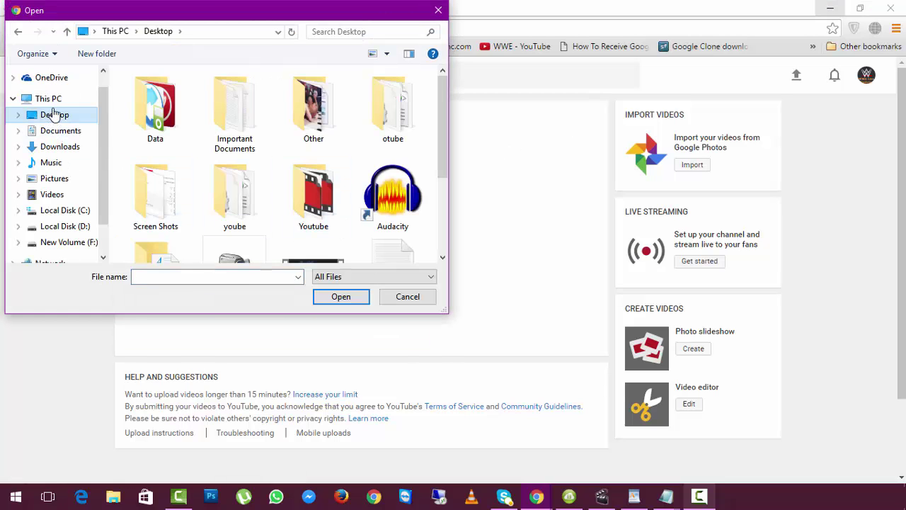
left_click(56, 114)
scroll(440, 194, "down", 3)
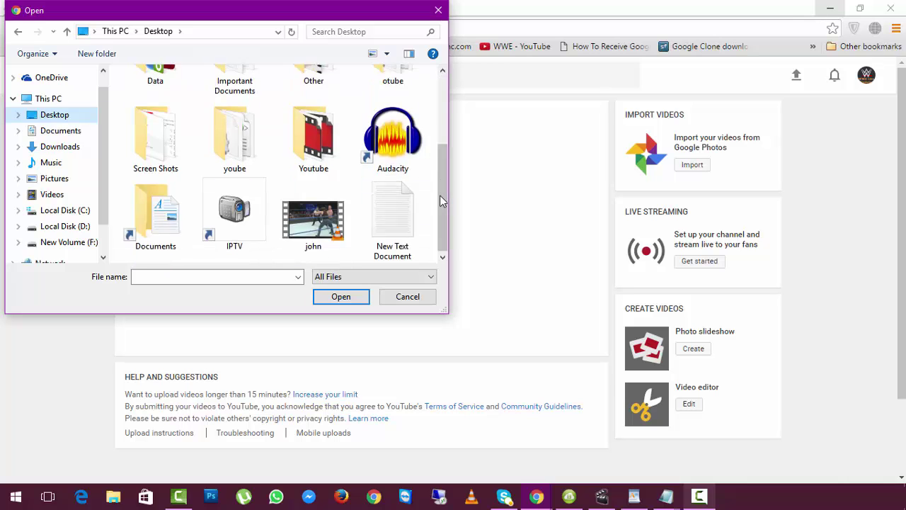
left_click_drag(439, 176, 445, 85)
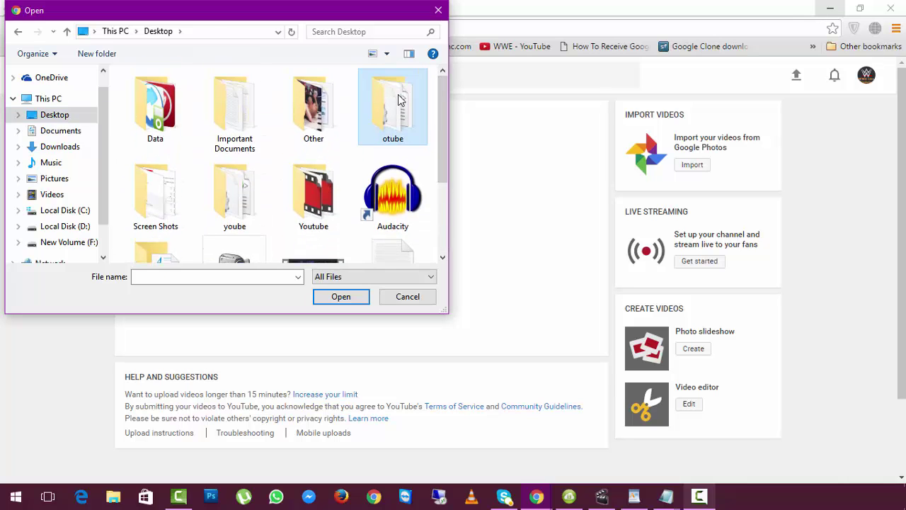
double_click(400, 100)
double_click(146, 134)
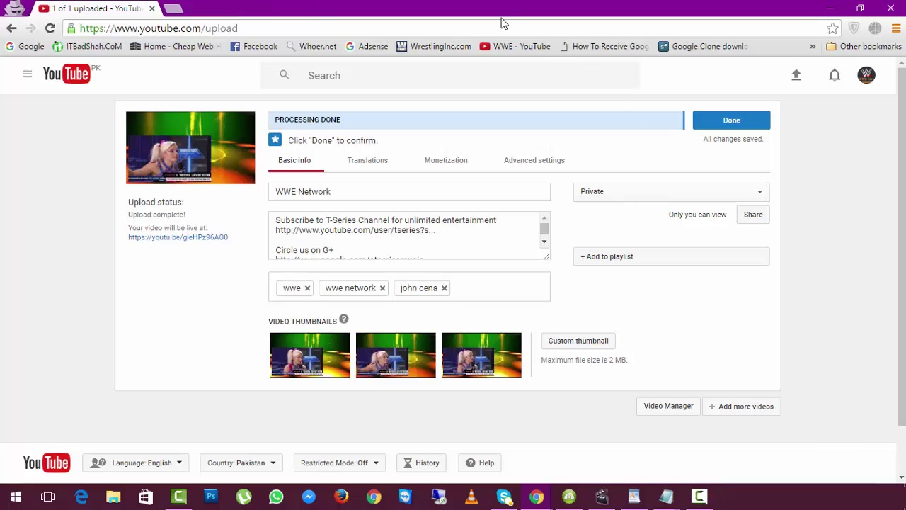
Turn on ad monetization for the uploaded WWE Network video and save its changes.
left_click(455, 163)
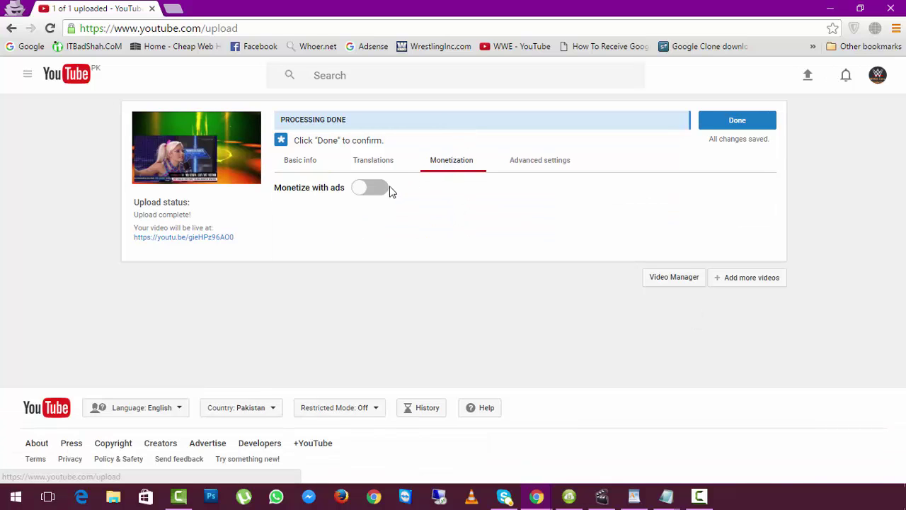
left_click(388, 192)
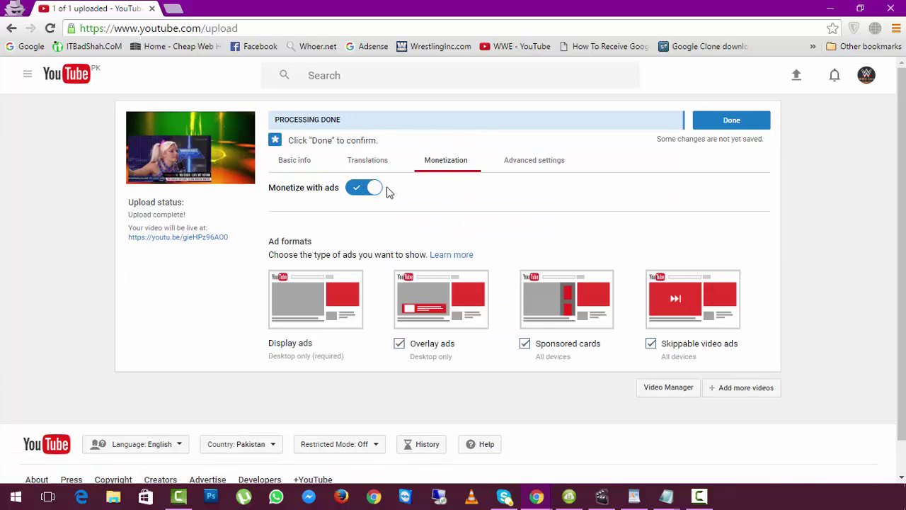
left_click(301, 162)
left_click(725, 123)
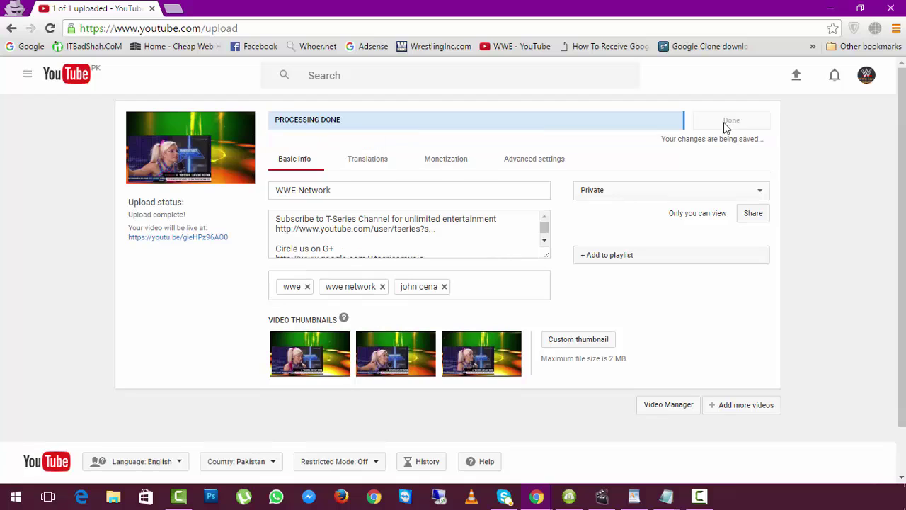
Leave the upload page for Creator Studio and list the channel's videos in the Video Manager to check for copyright claims.
left_click(869, 77)
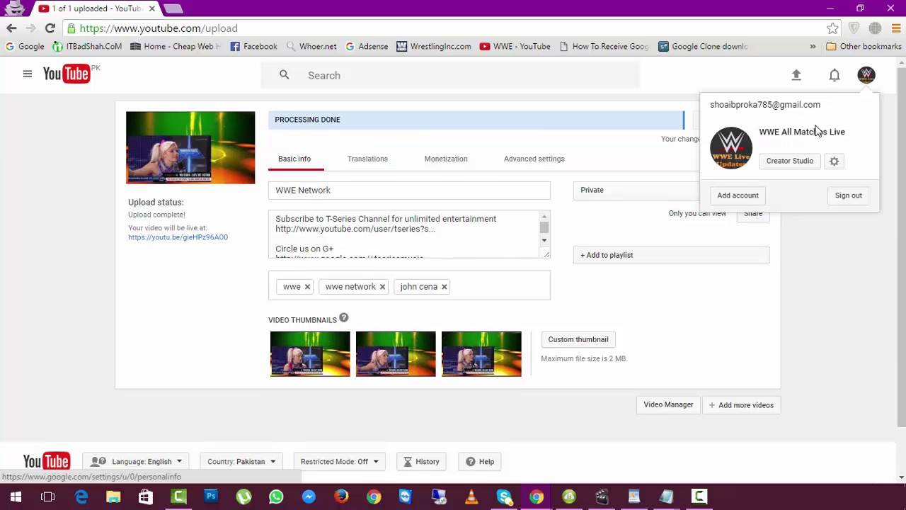
left_click(793, 162)
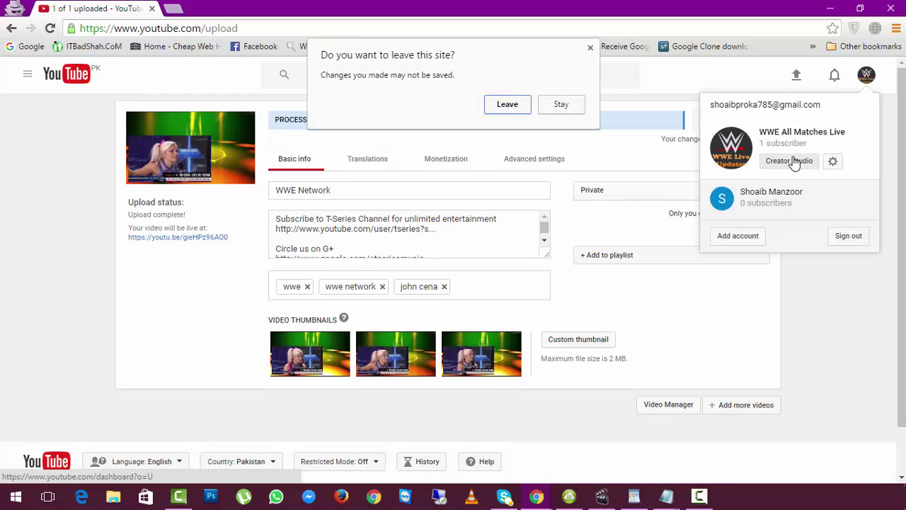
left_click(514, 109)
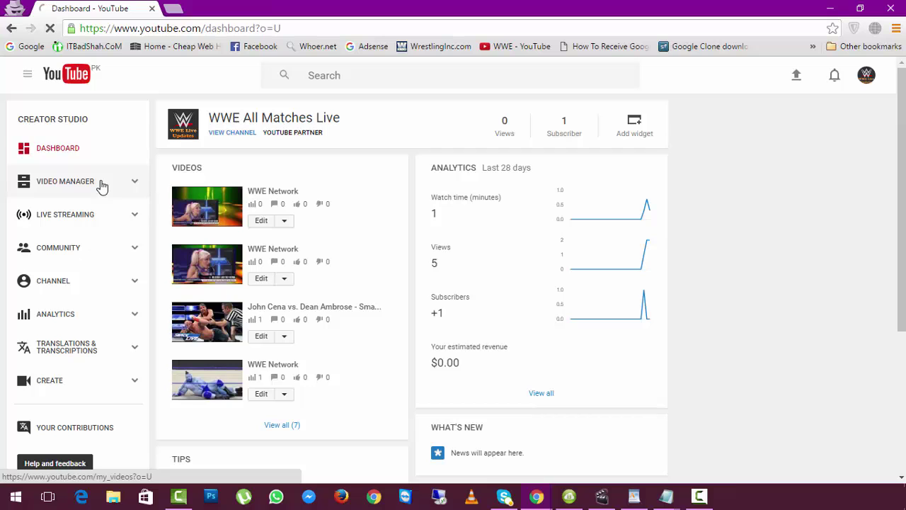
left_click(66, 182)
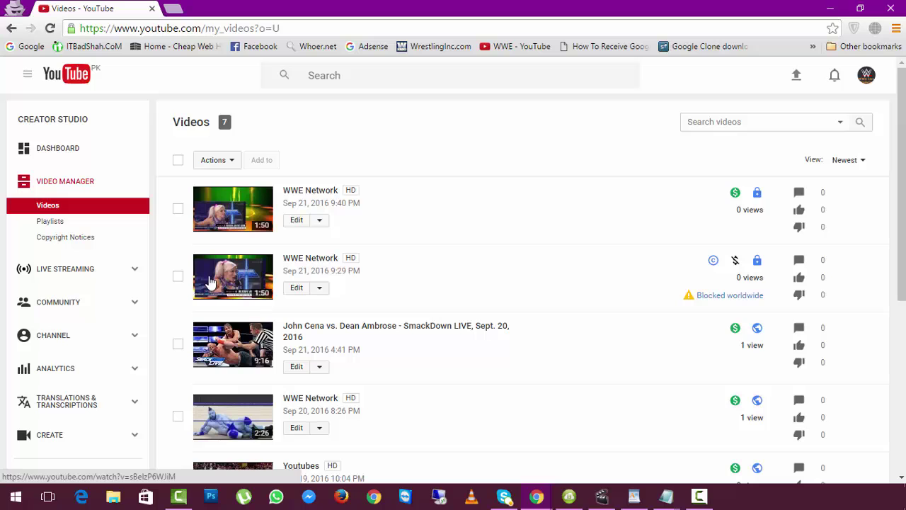
Delete the WWE Network video that is blocked worldwide, acknowledging that deletion won't remove copyright strikes.
left_click(177, 278)
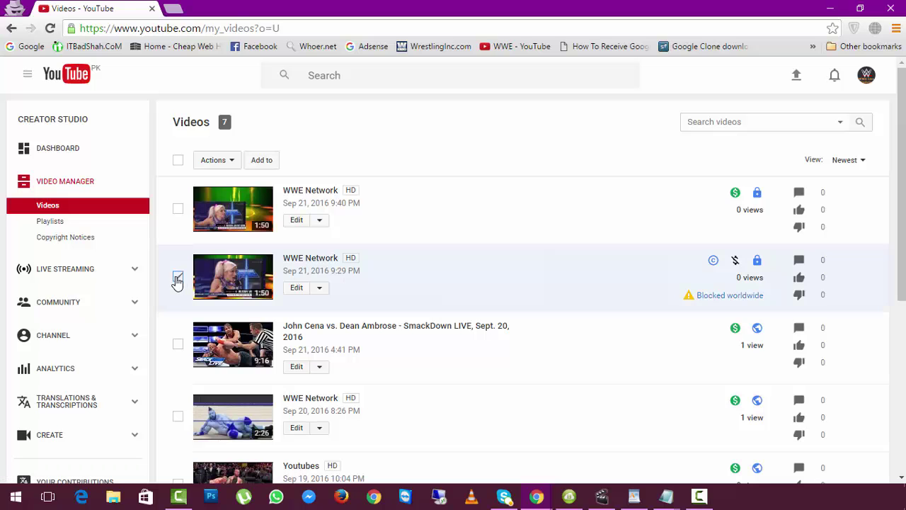
left_click(231, 162)
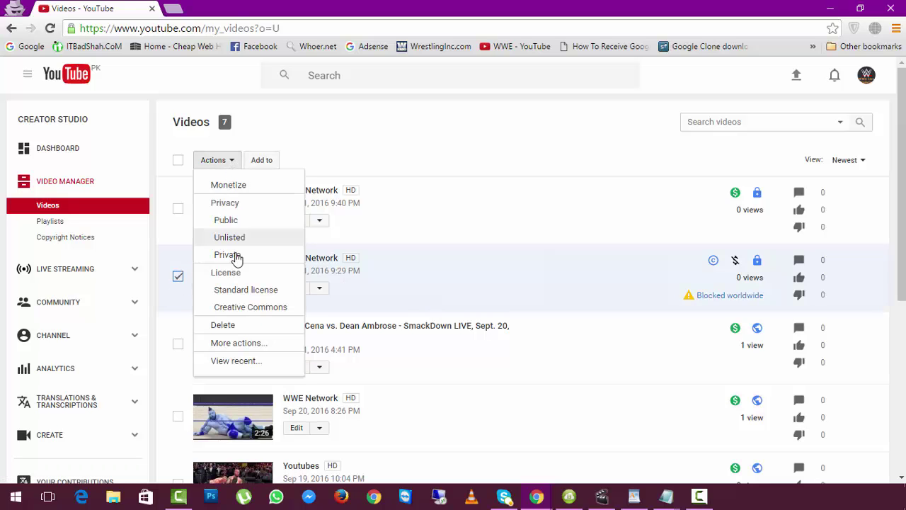
left_click(244, 325)
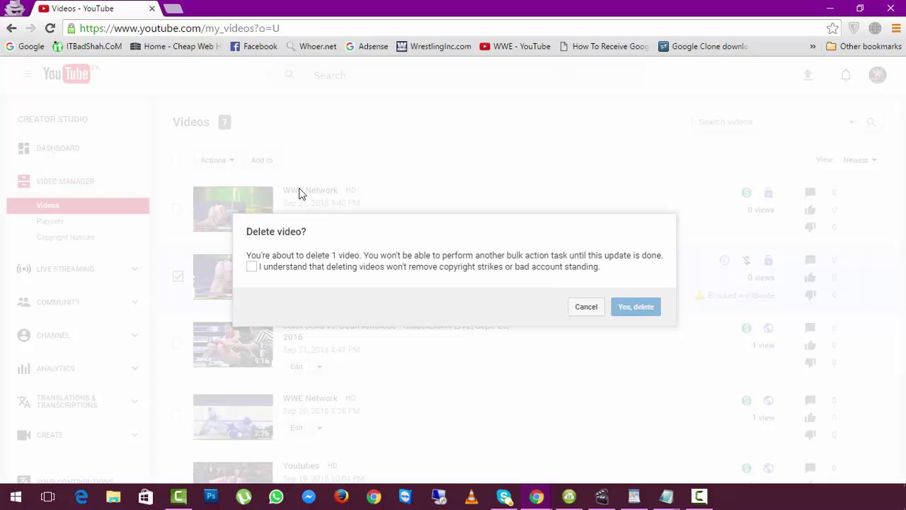
left_click(253, 268)
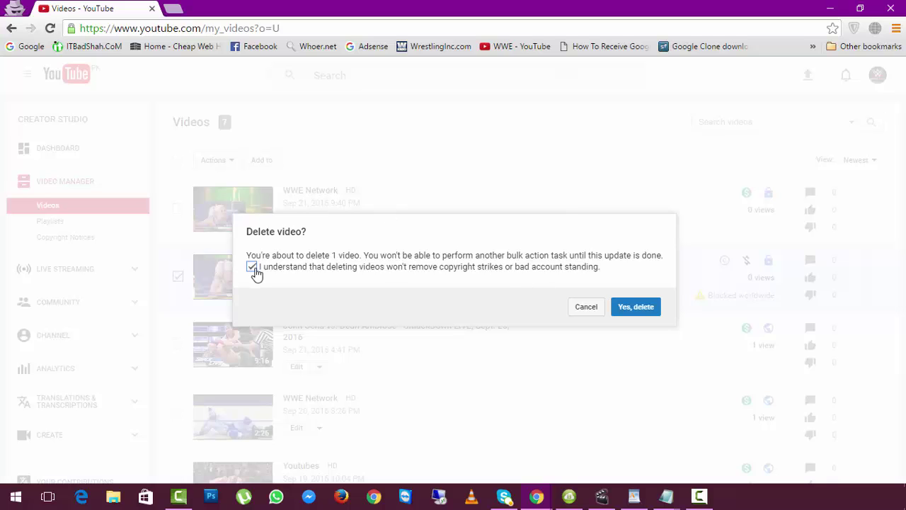
left_click(637, 308)
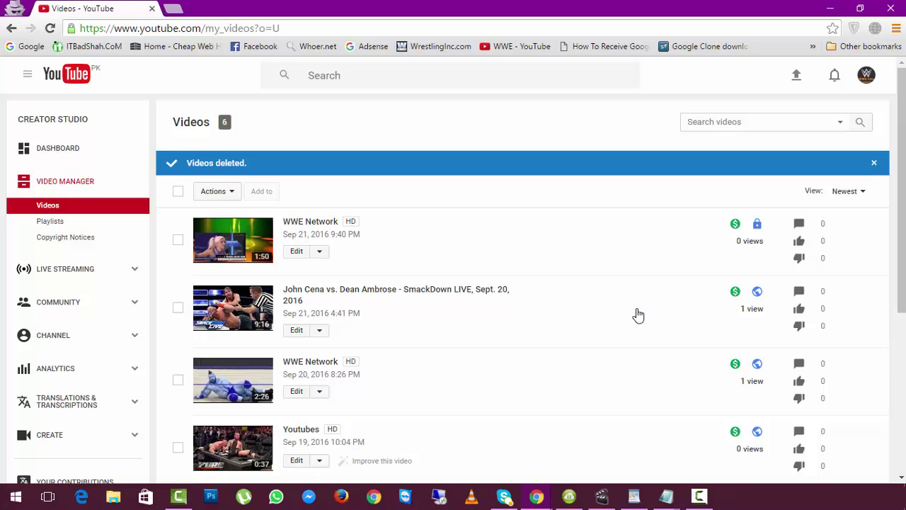
Minimize the open browser window and close the New Text Document in Notepad without saving.
left_click(830, 8)
left_click(830, 8)
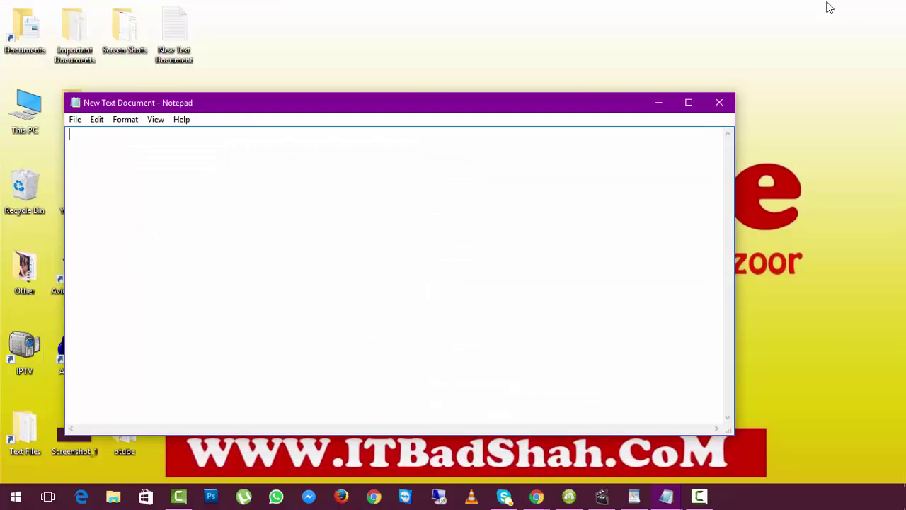
left_click(721, 102)
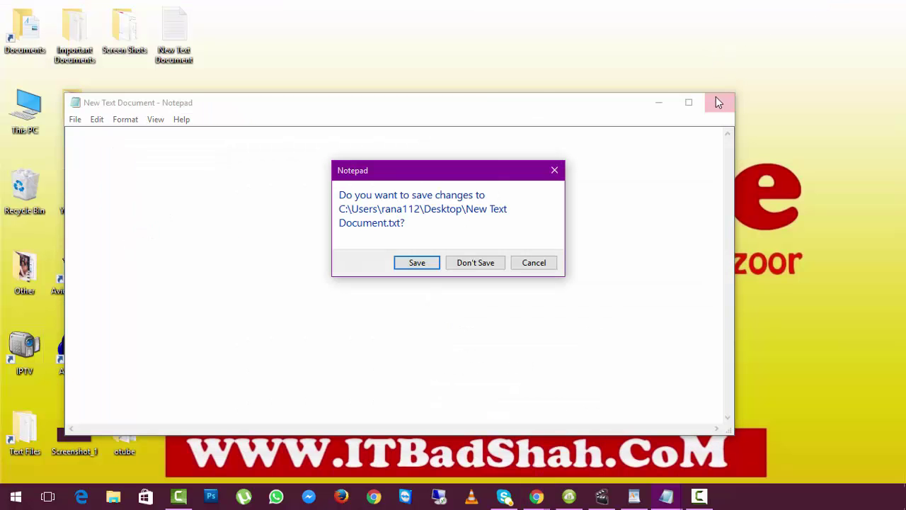
left_click(465, 262)
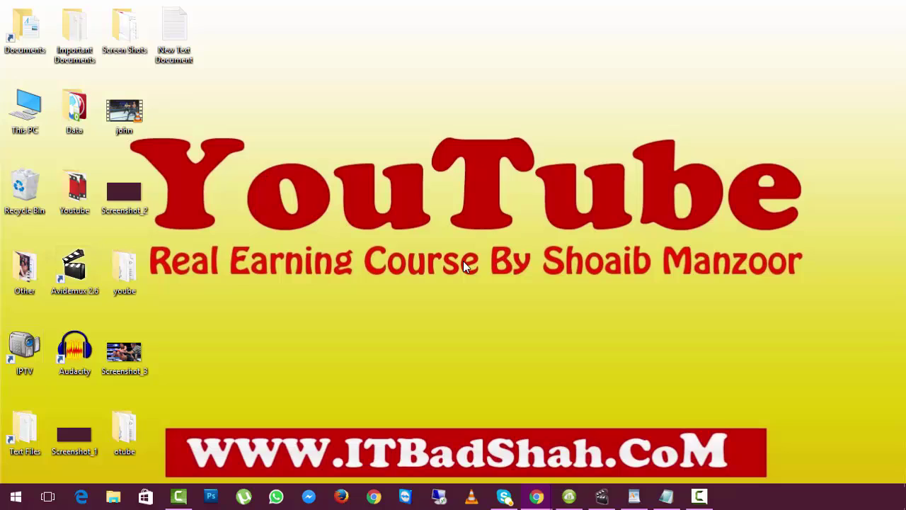